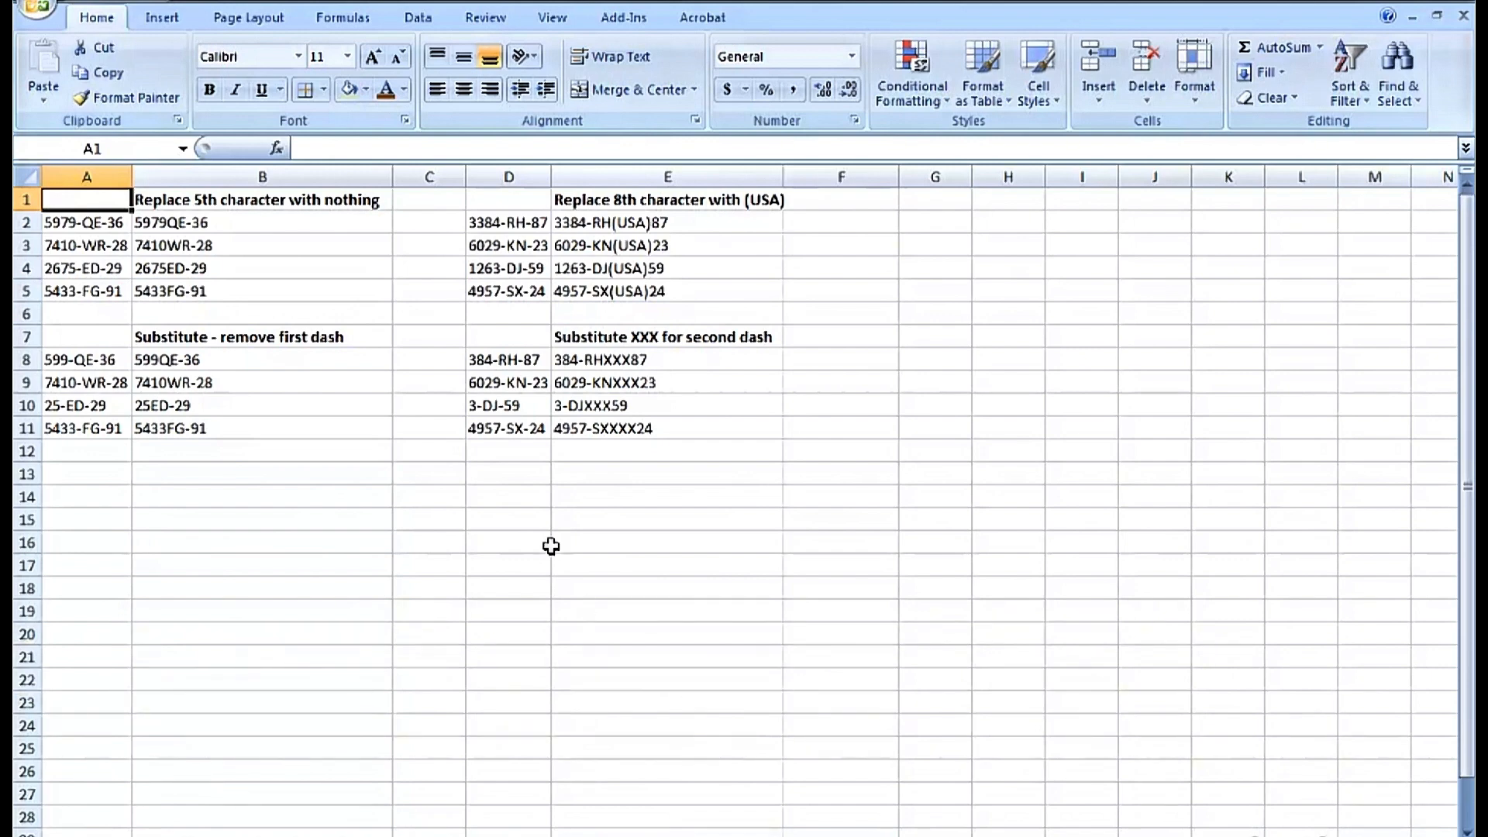
Try to remove every dash from cells A2:A5 with Find and Replace, and undo the replacement
left_click(289, 202)
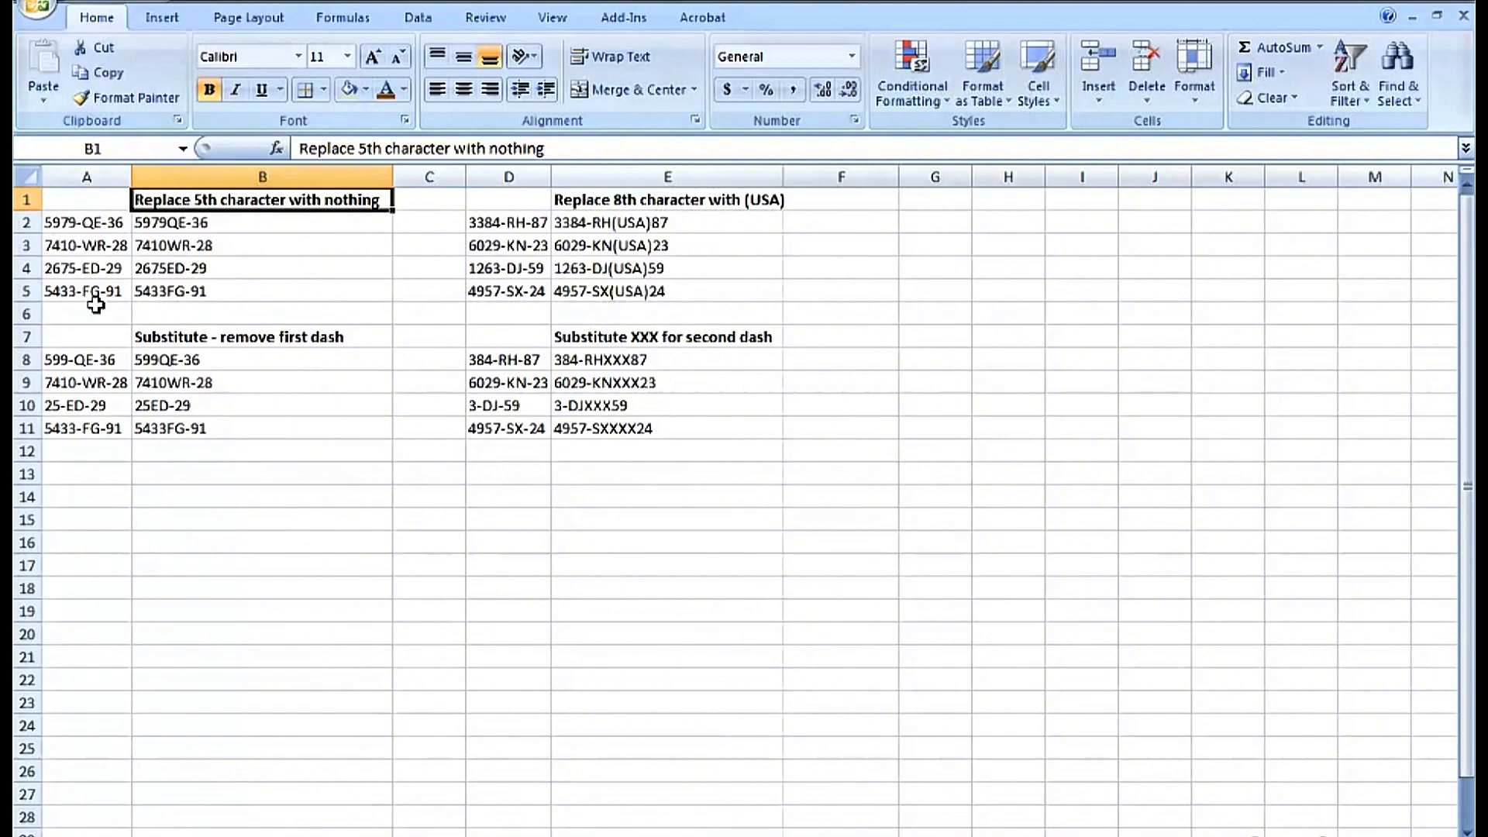
left_click_drag(109, 223, 110, 291)
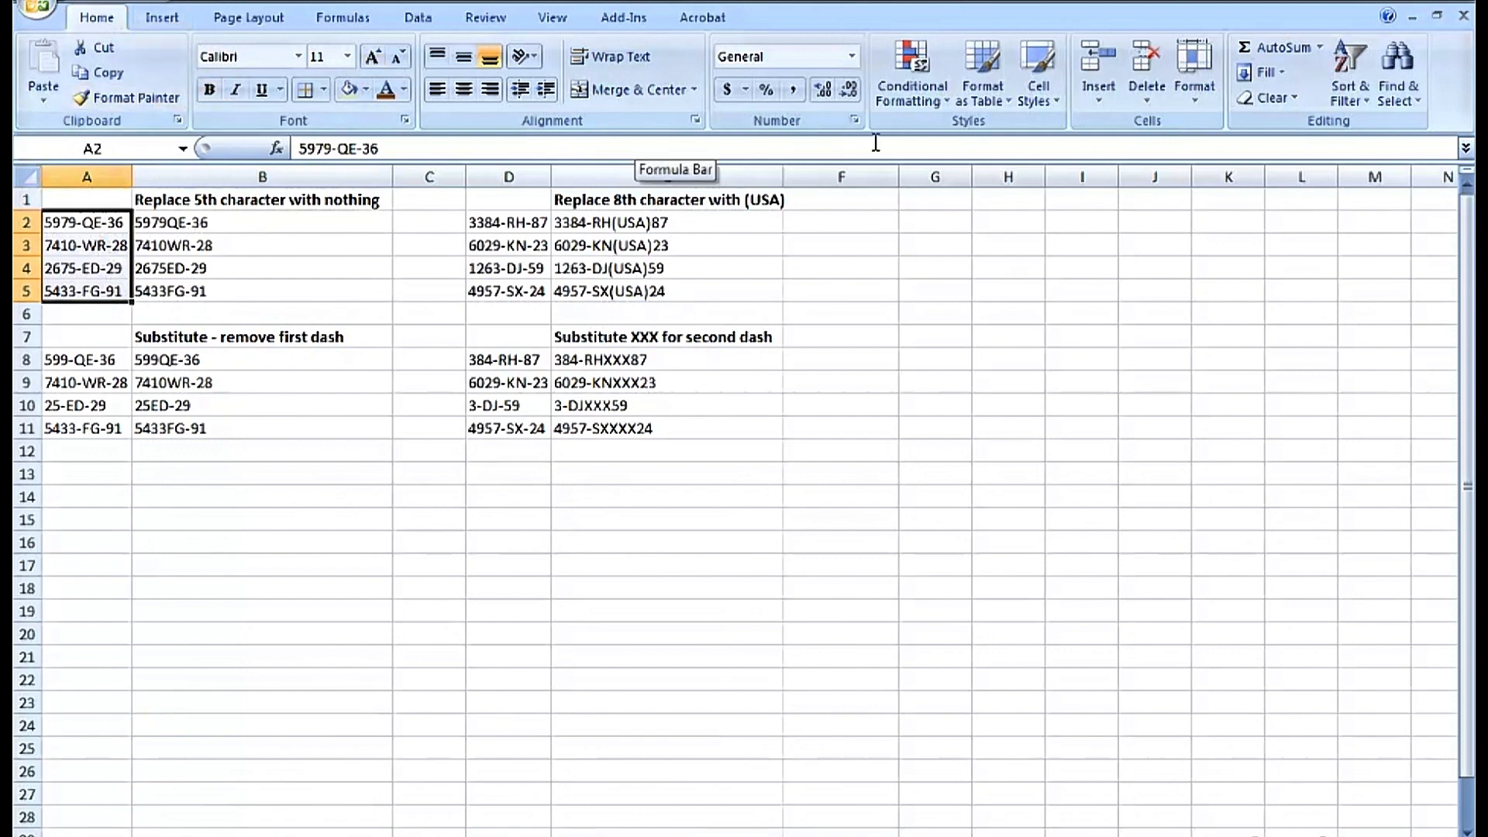
left_click(1393, 81)
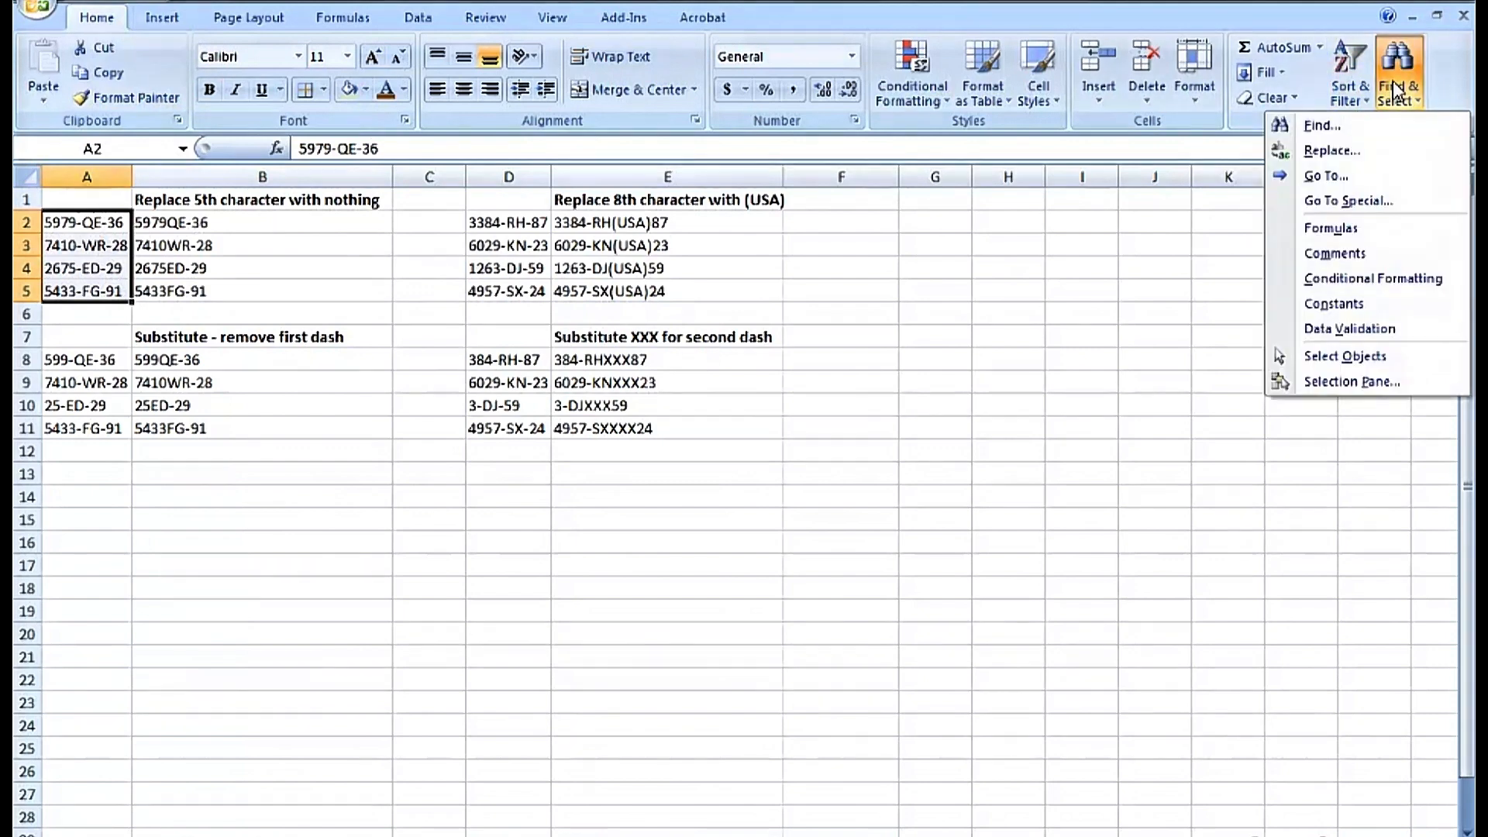
left_click(1333, 150)
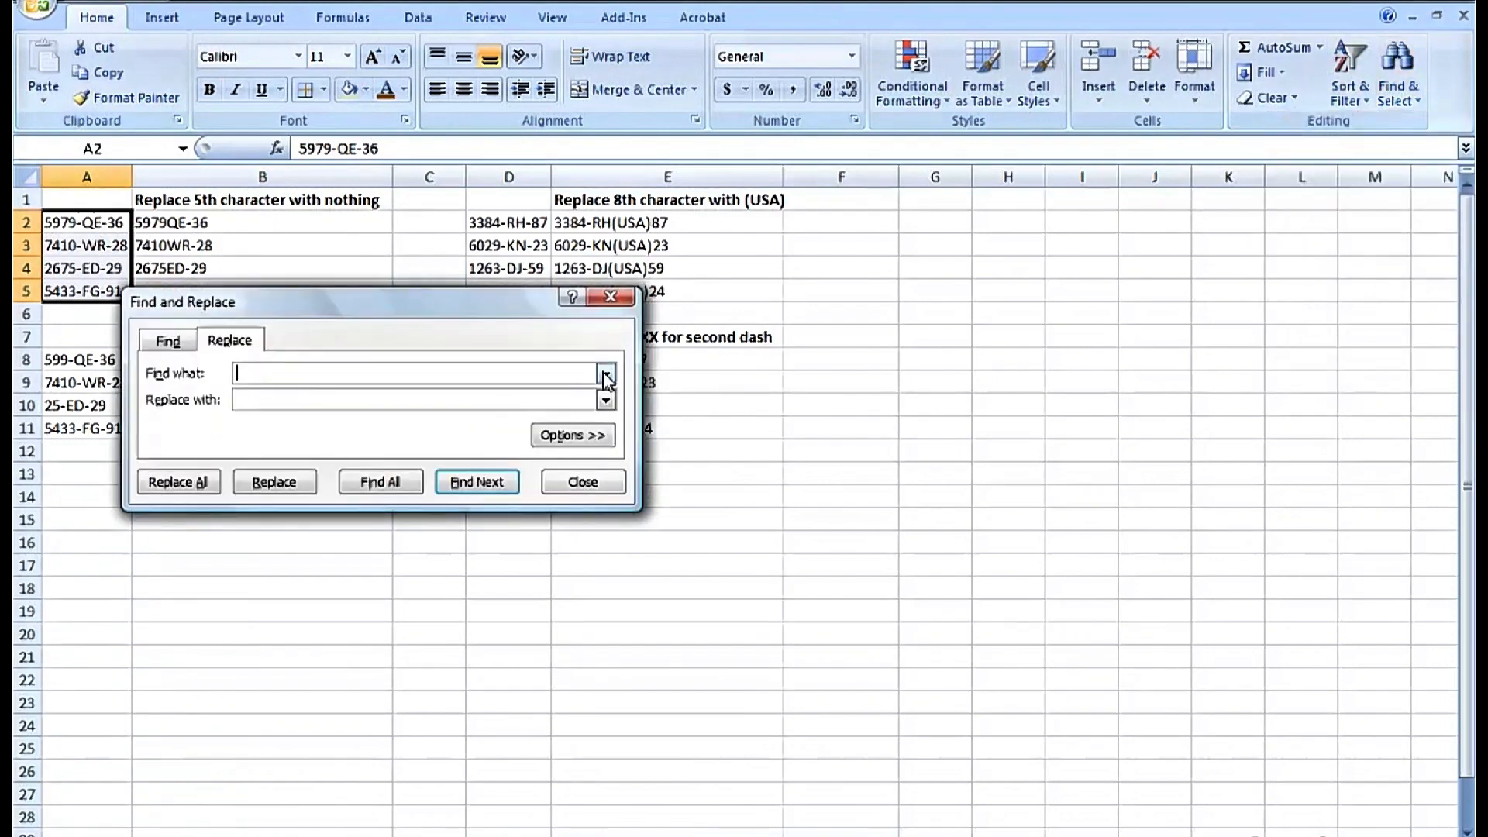
type("-")
left_click(238, 400)
left_click_drag(265, 304, 284, 330)
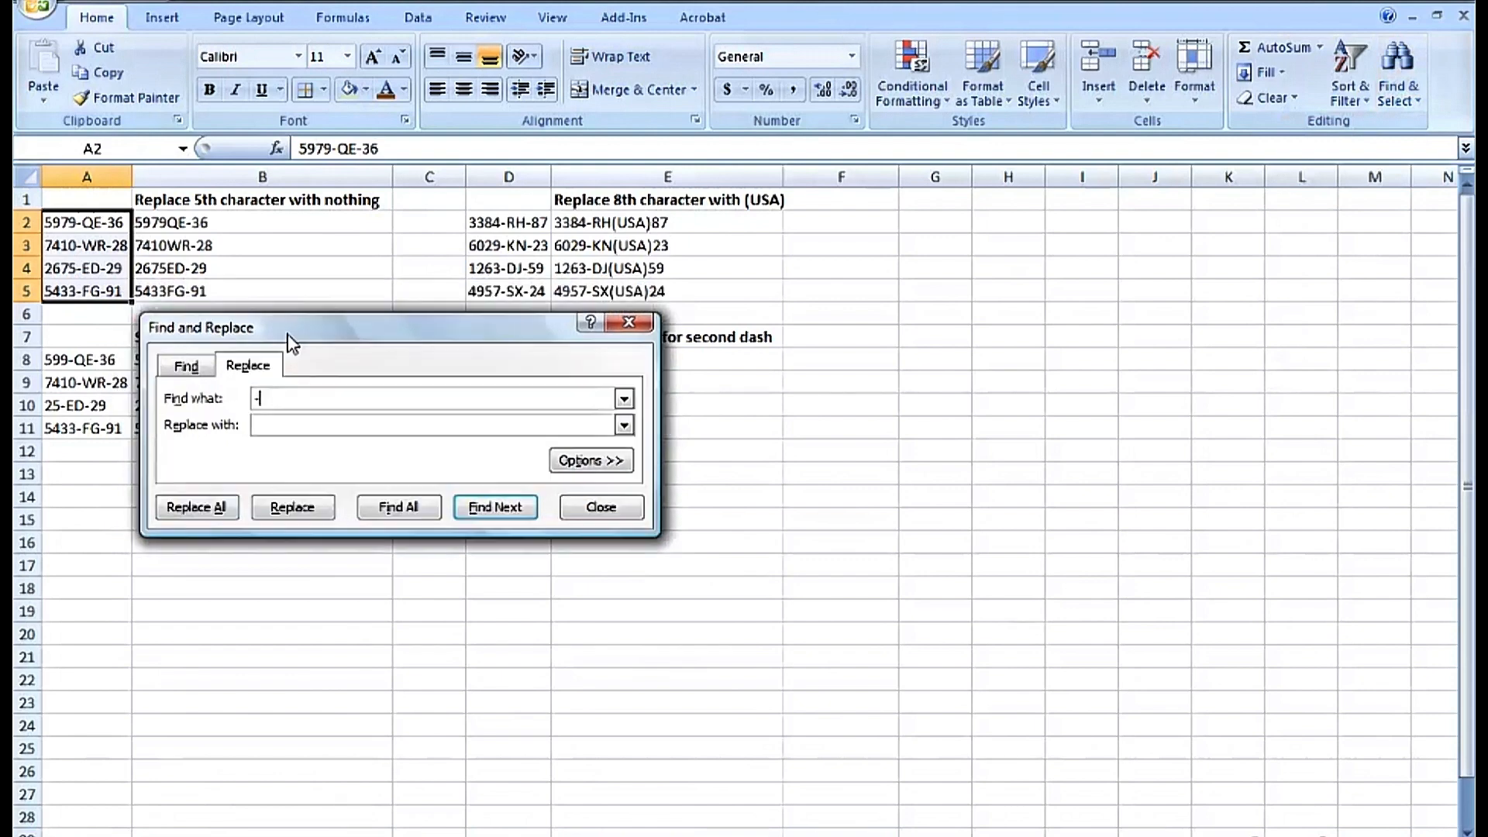
left_click(220, 515)
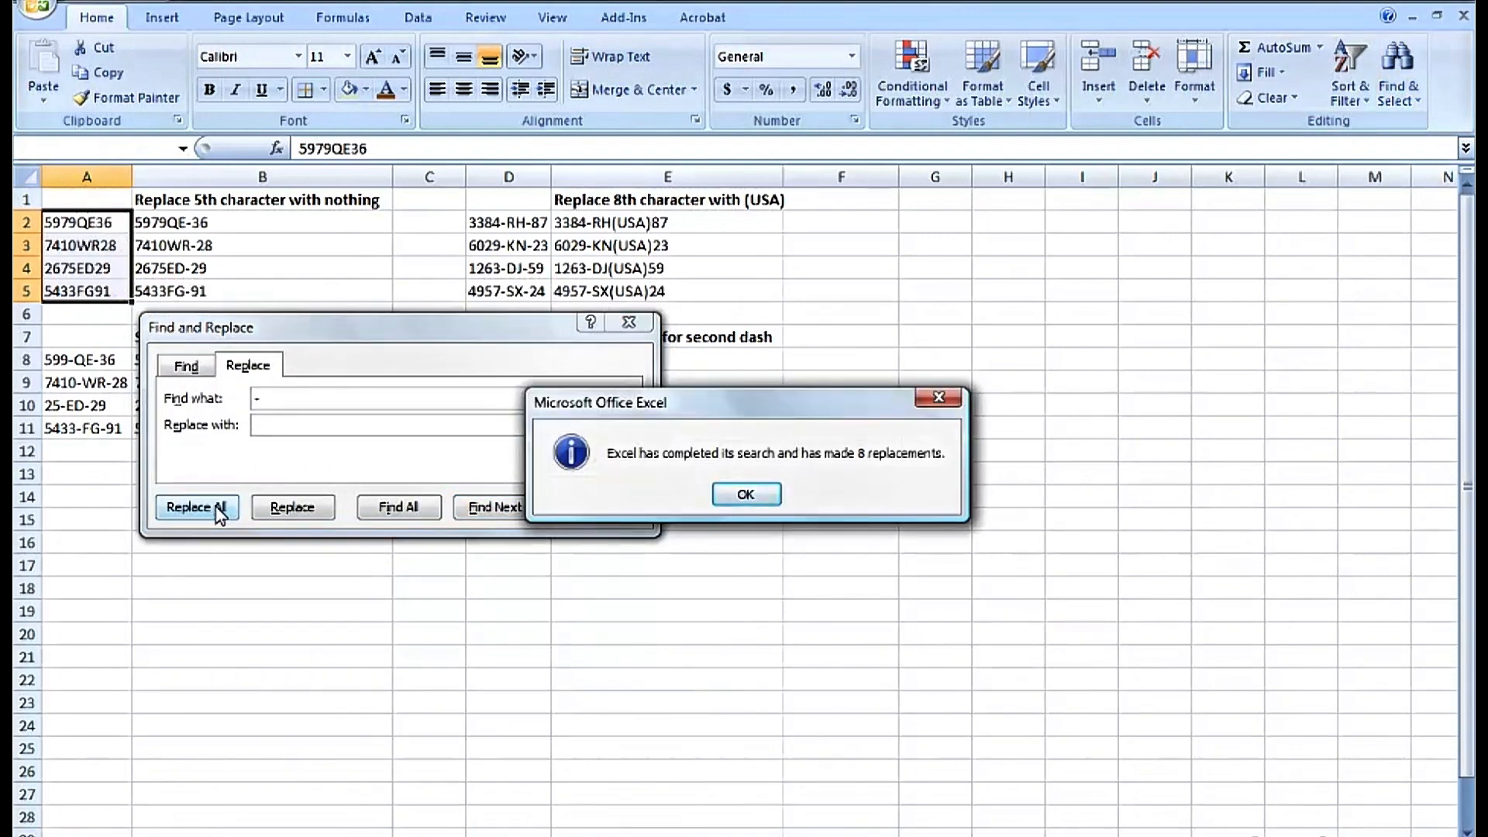
left_click(745, 495)
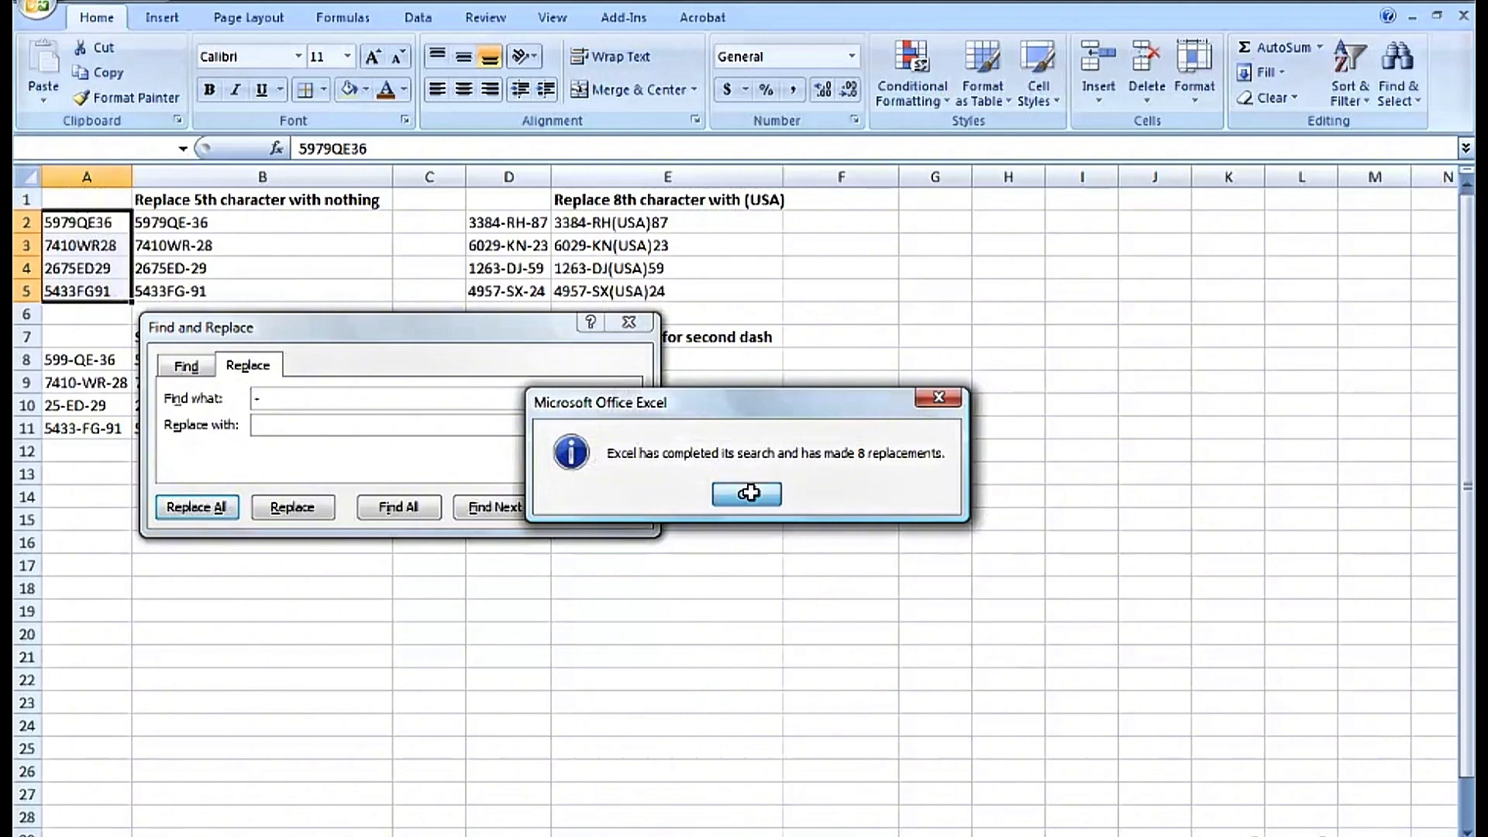
left_click(602, 508)
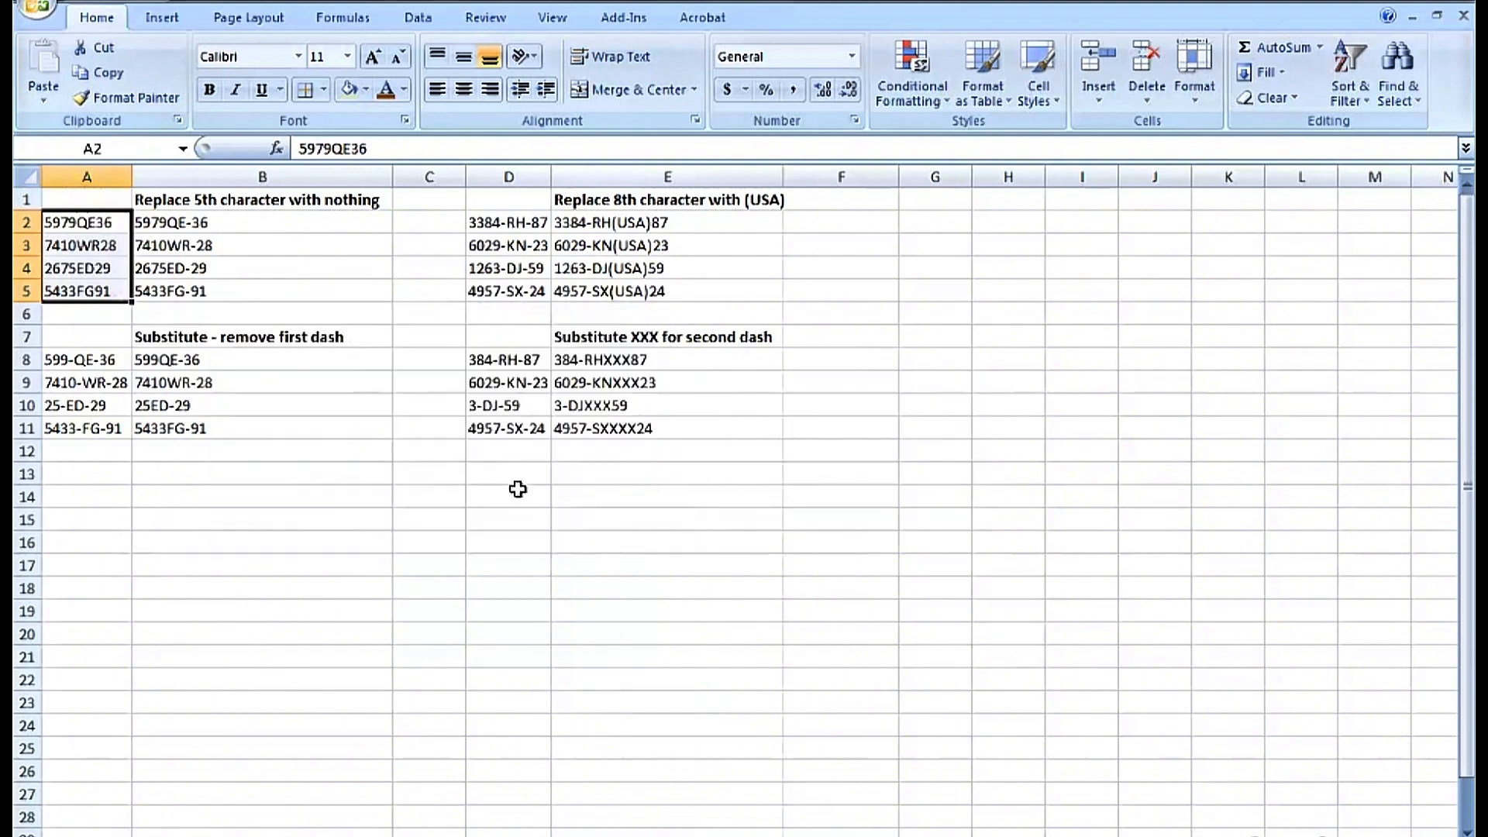
left_click(109, 2)
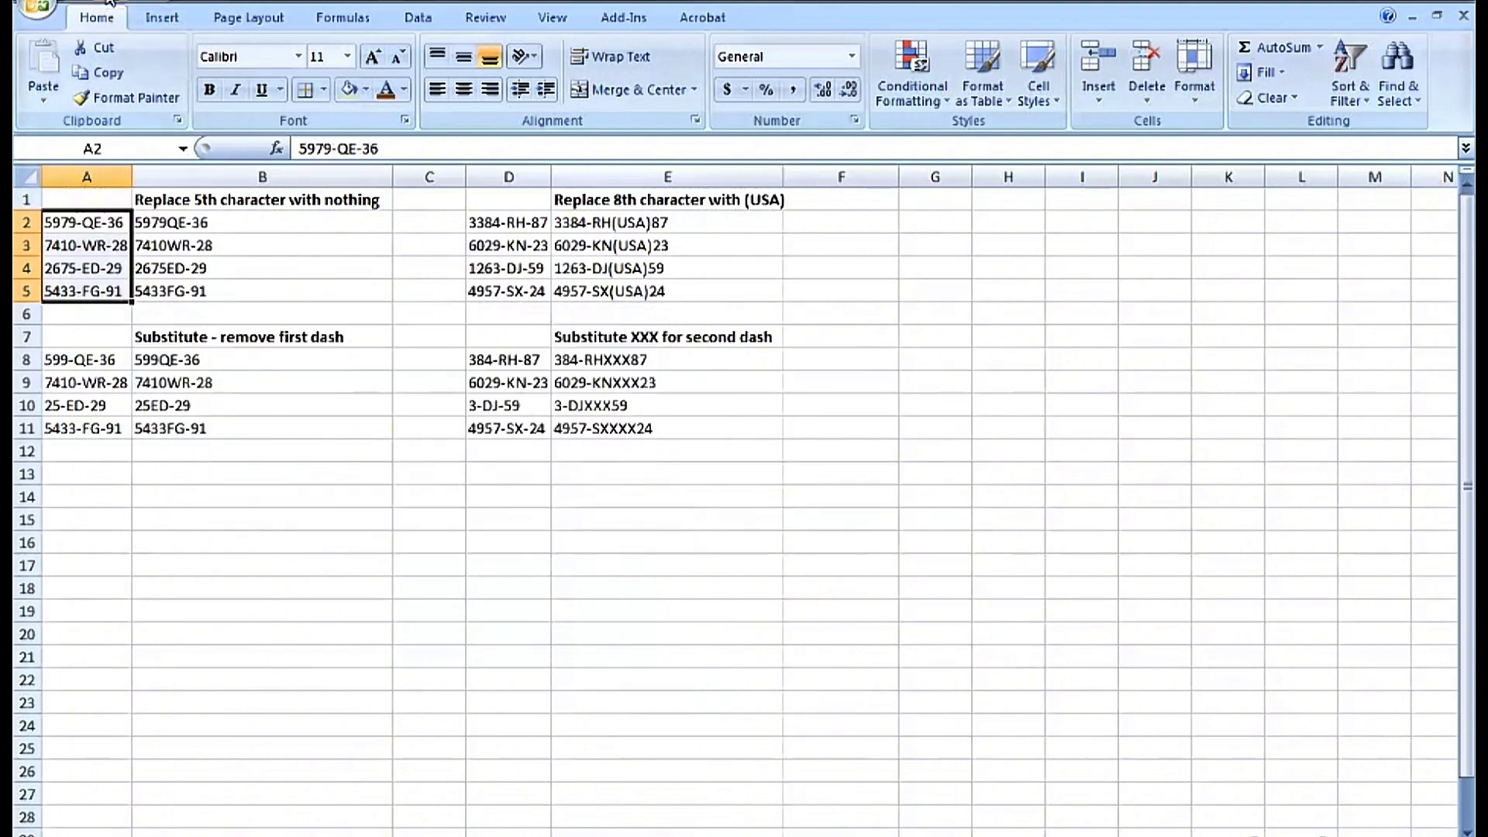
Enter the formula =REPLACE(A2,5,1,) in cell B2 to replace the fifth character with nothing
left_click(247, 222)
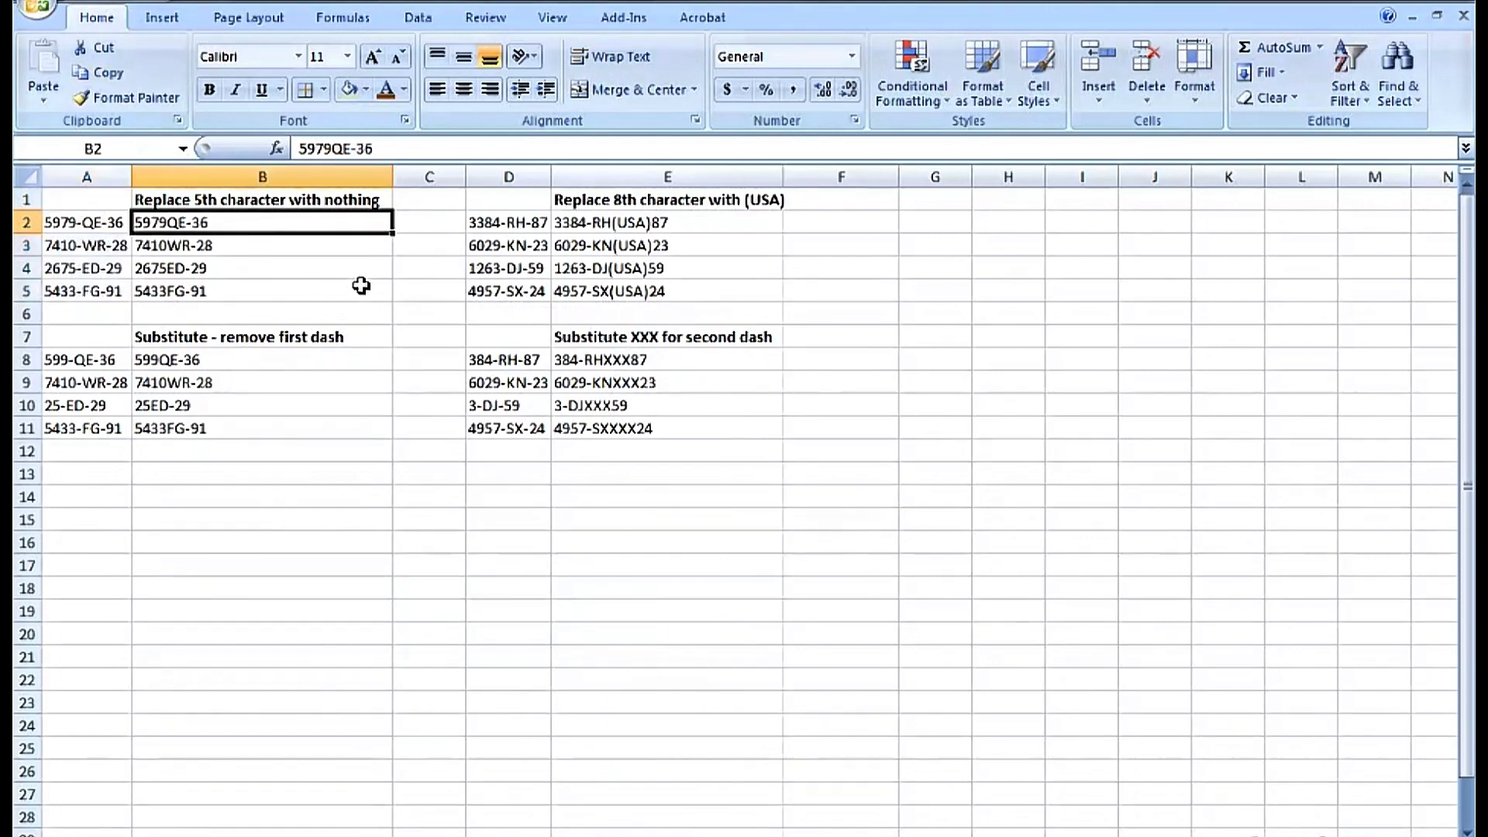
type("=repl")
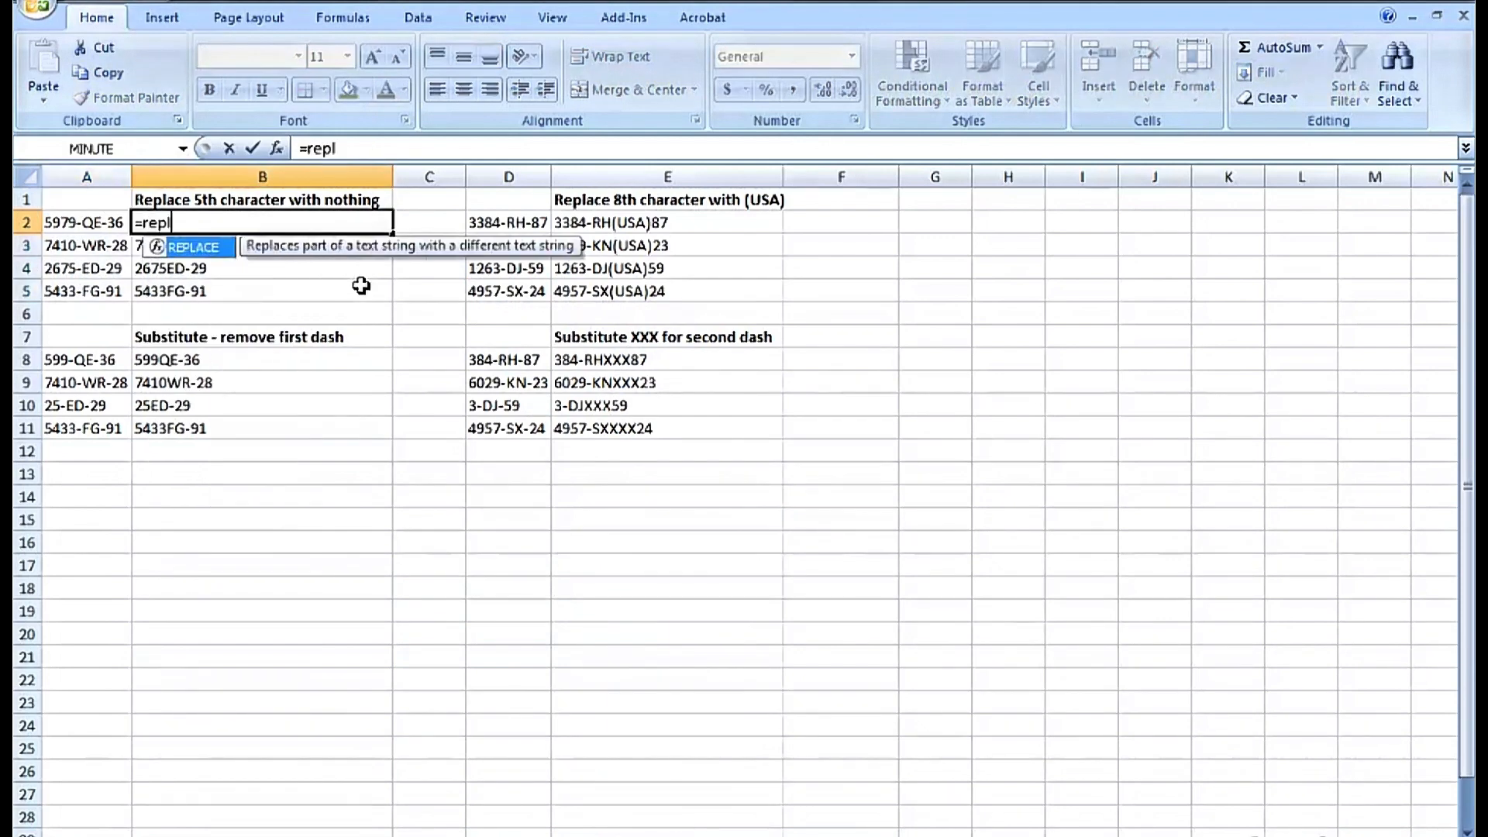
type("ace(")
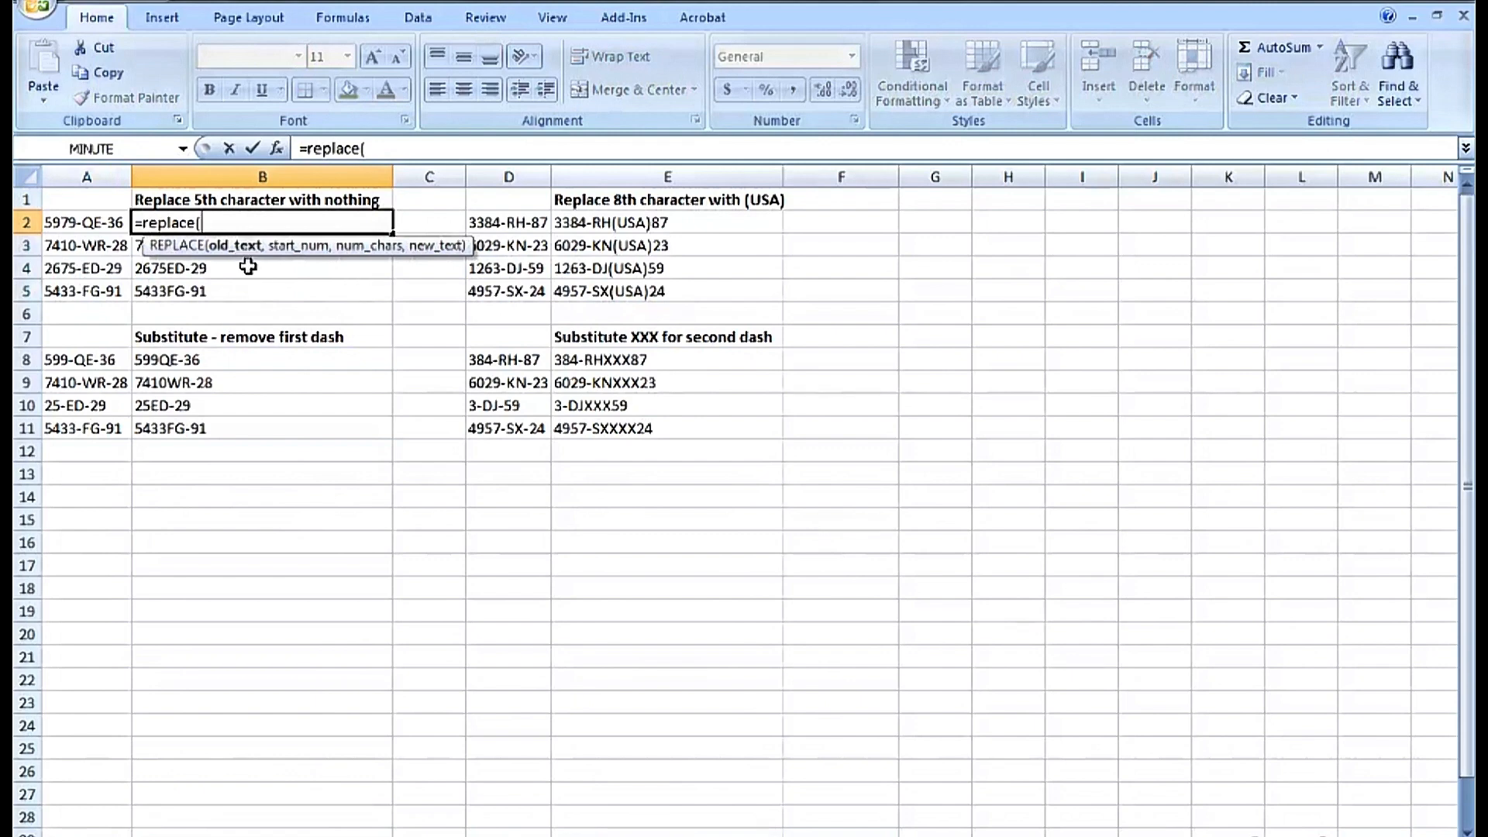
left_click(89, 223)
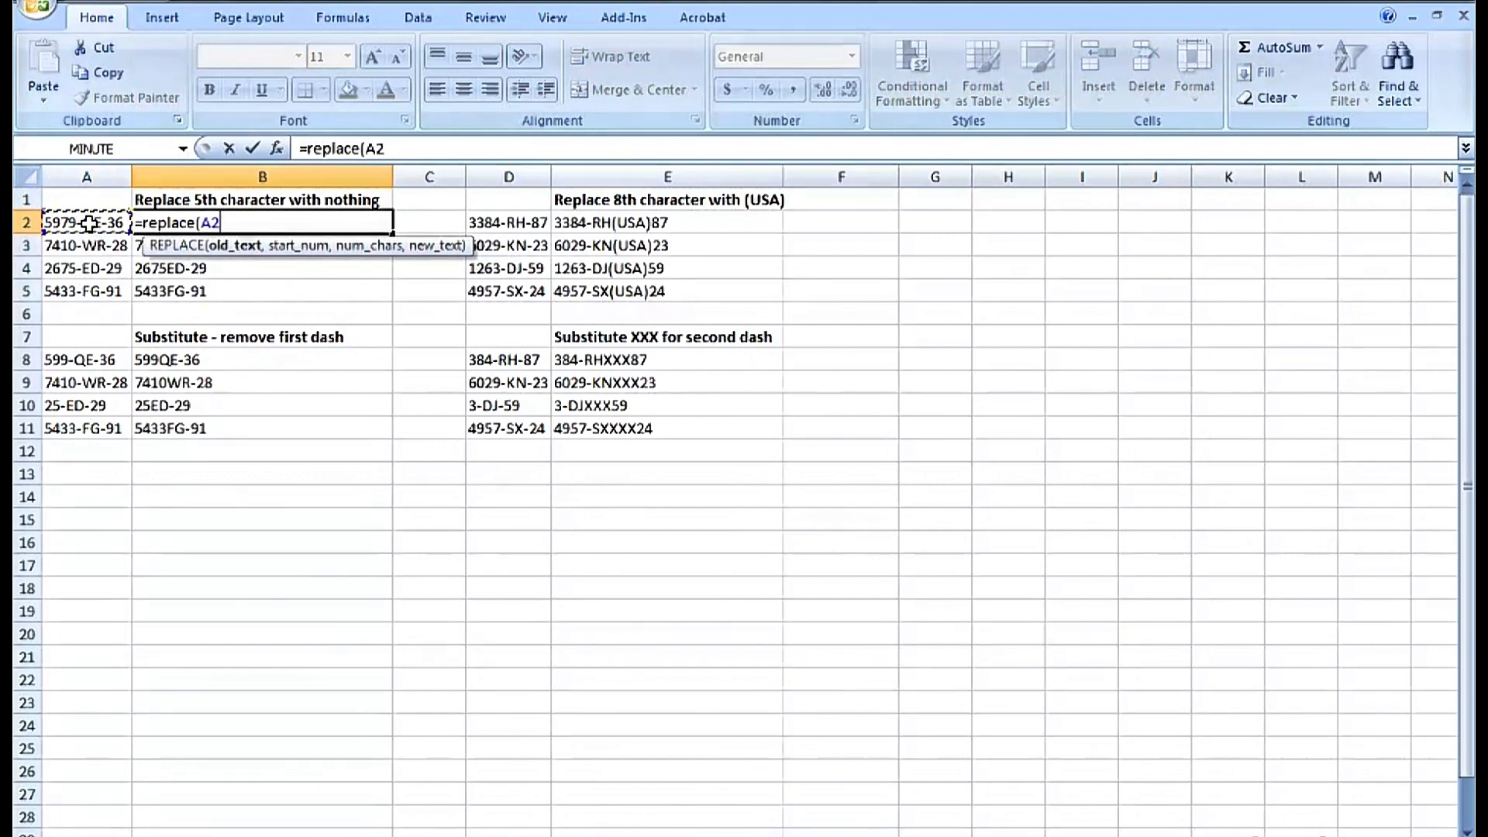
type(",")
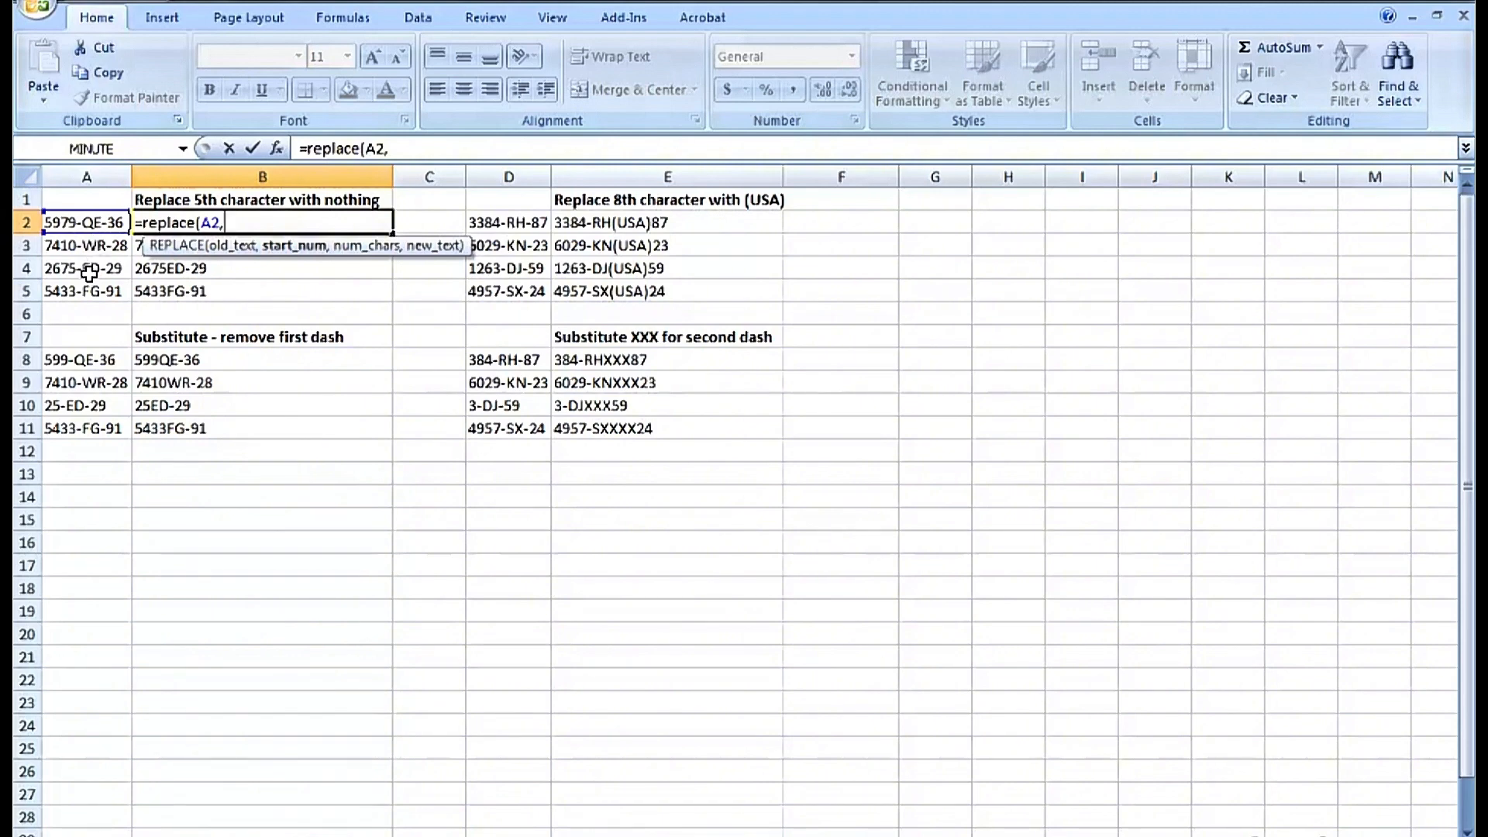
type("5,")
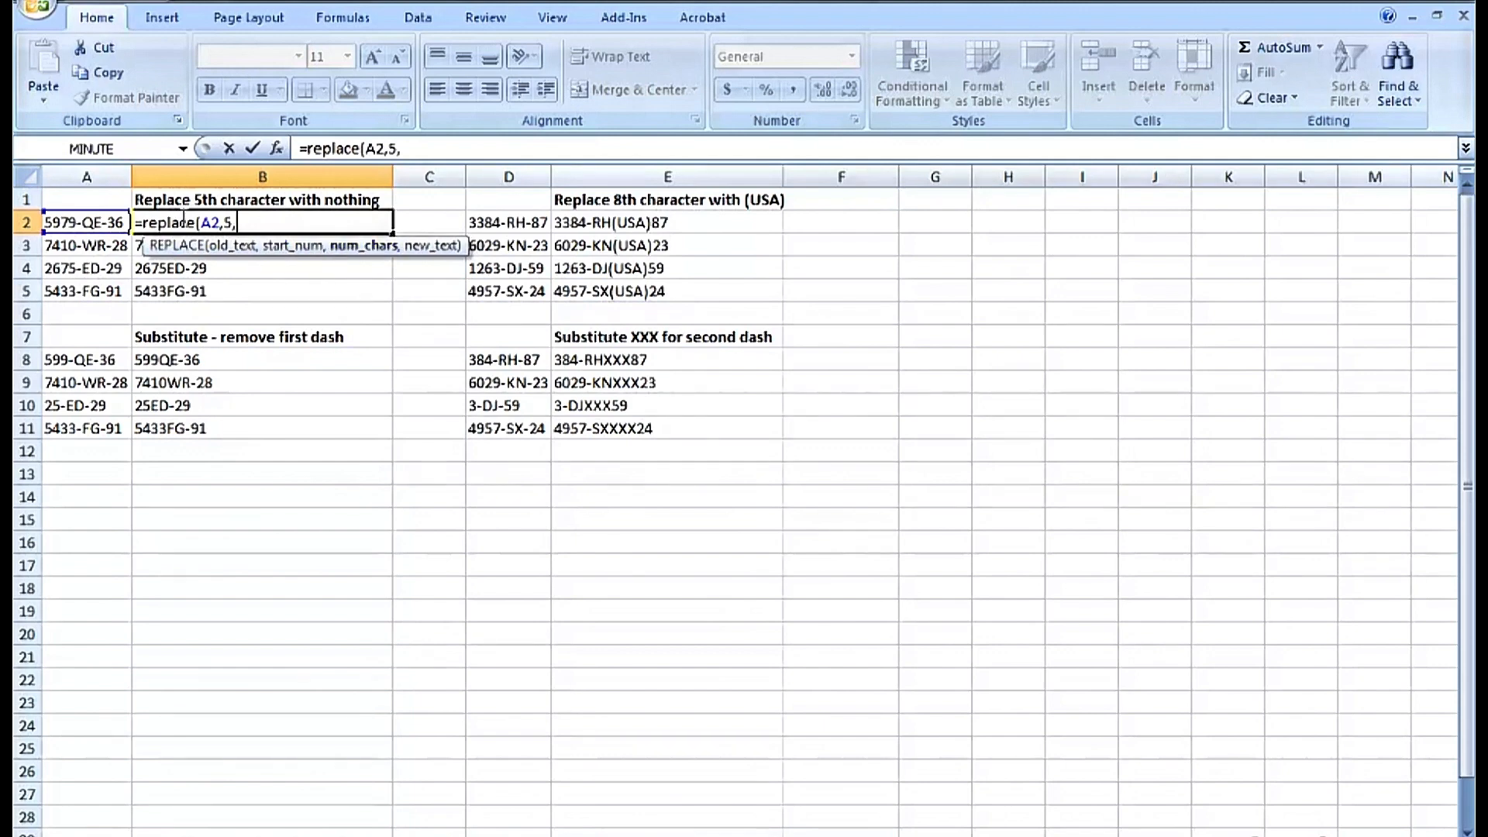
type("1,")
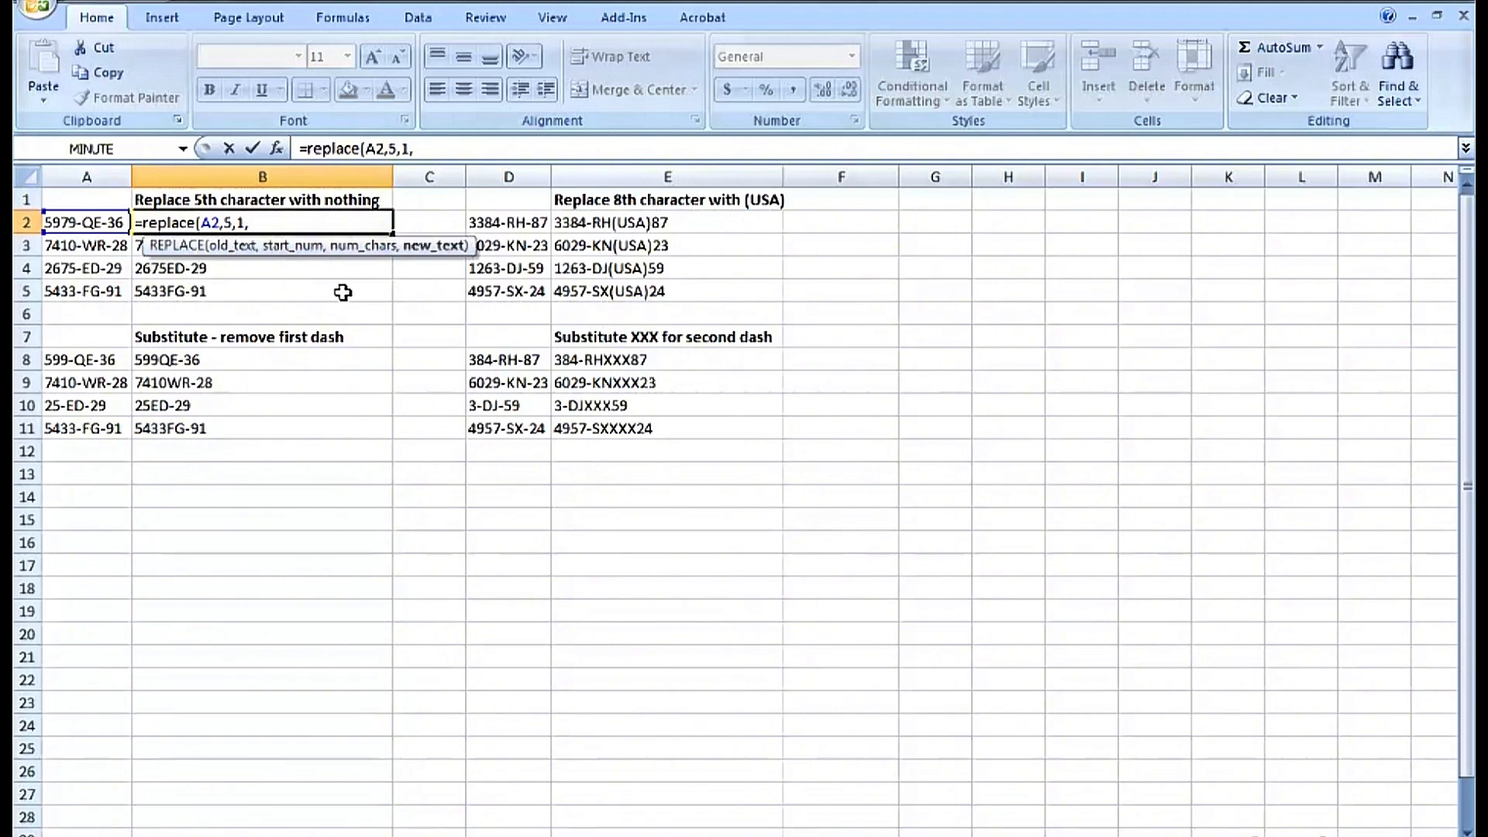
key("ctrl+Return")
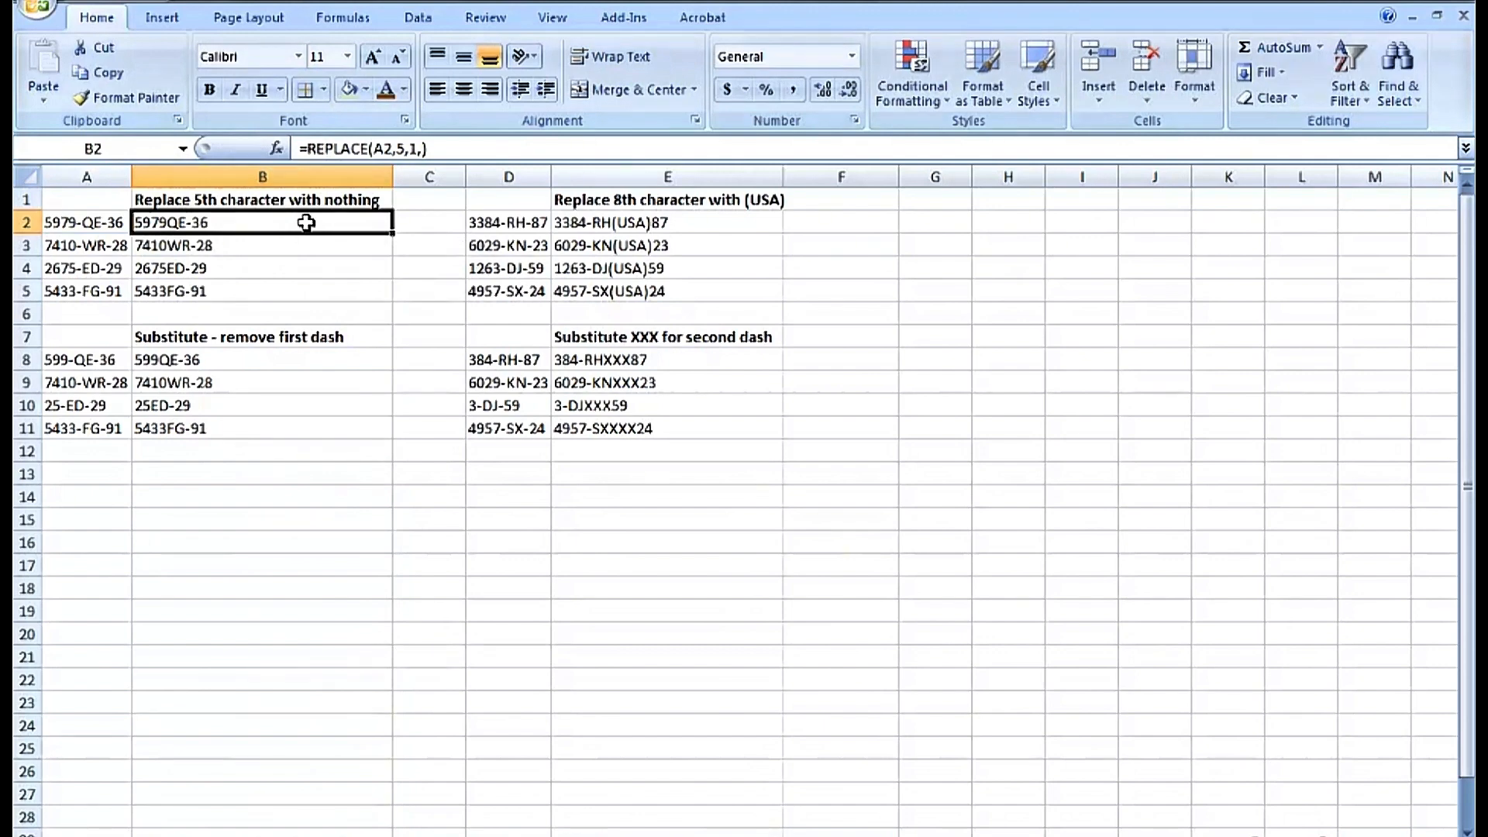
Edit the REPLACE formula in B2 so its new text argument is "X"
double_click(255, 220)
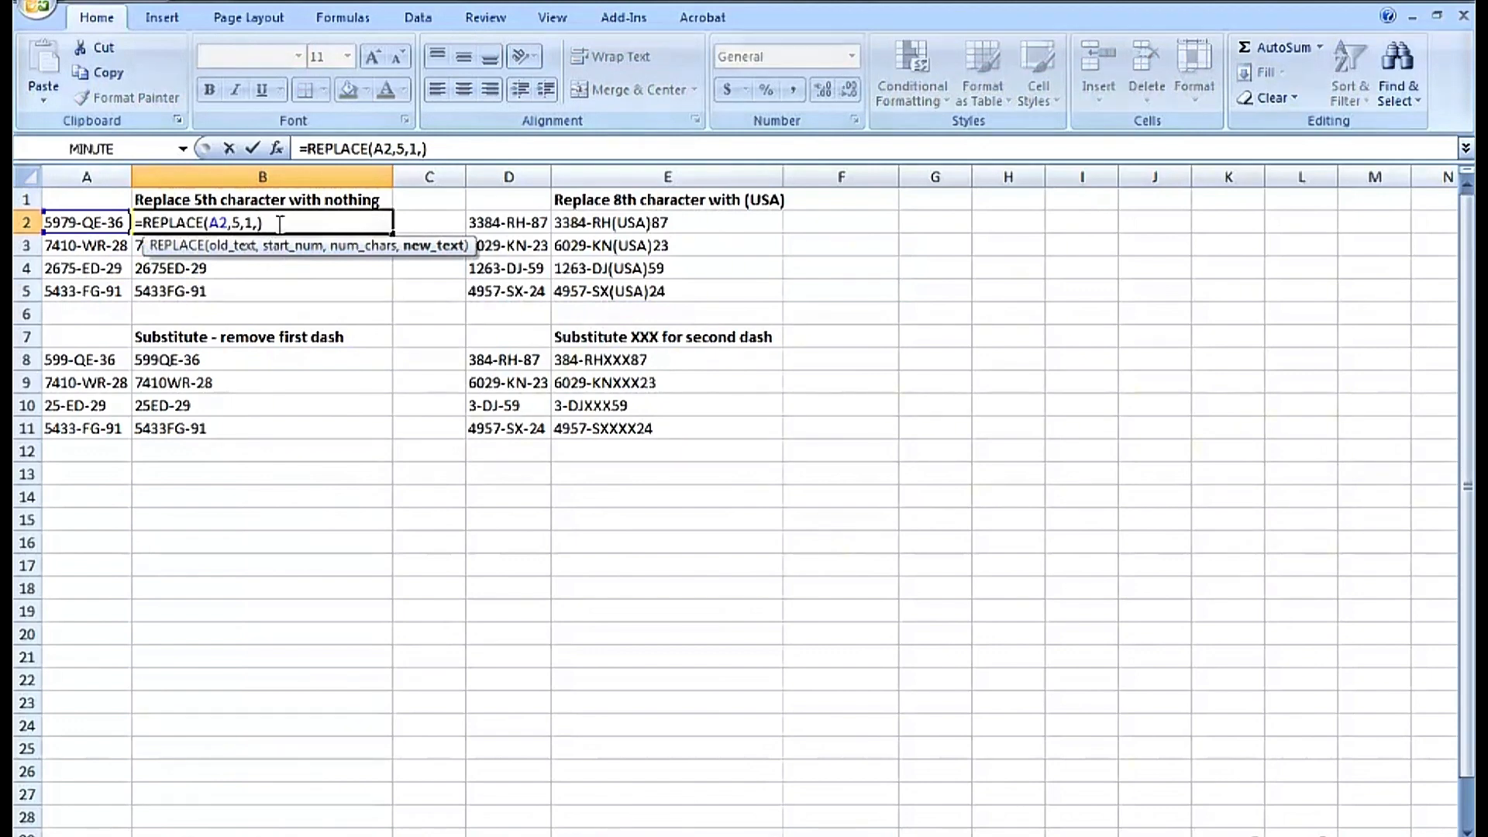
type("\"X\"")
key("Return")
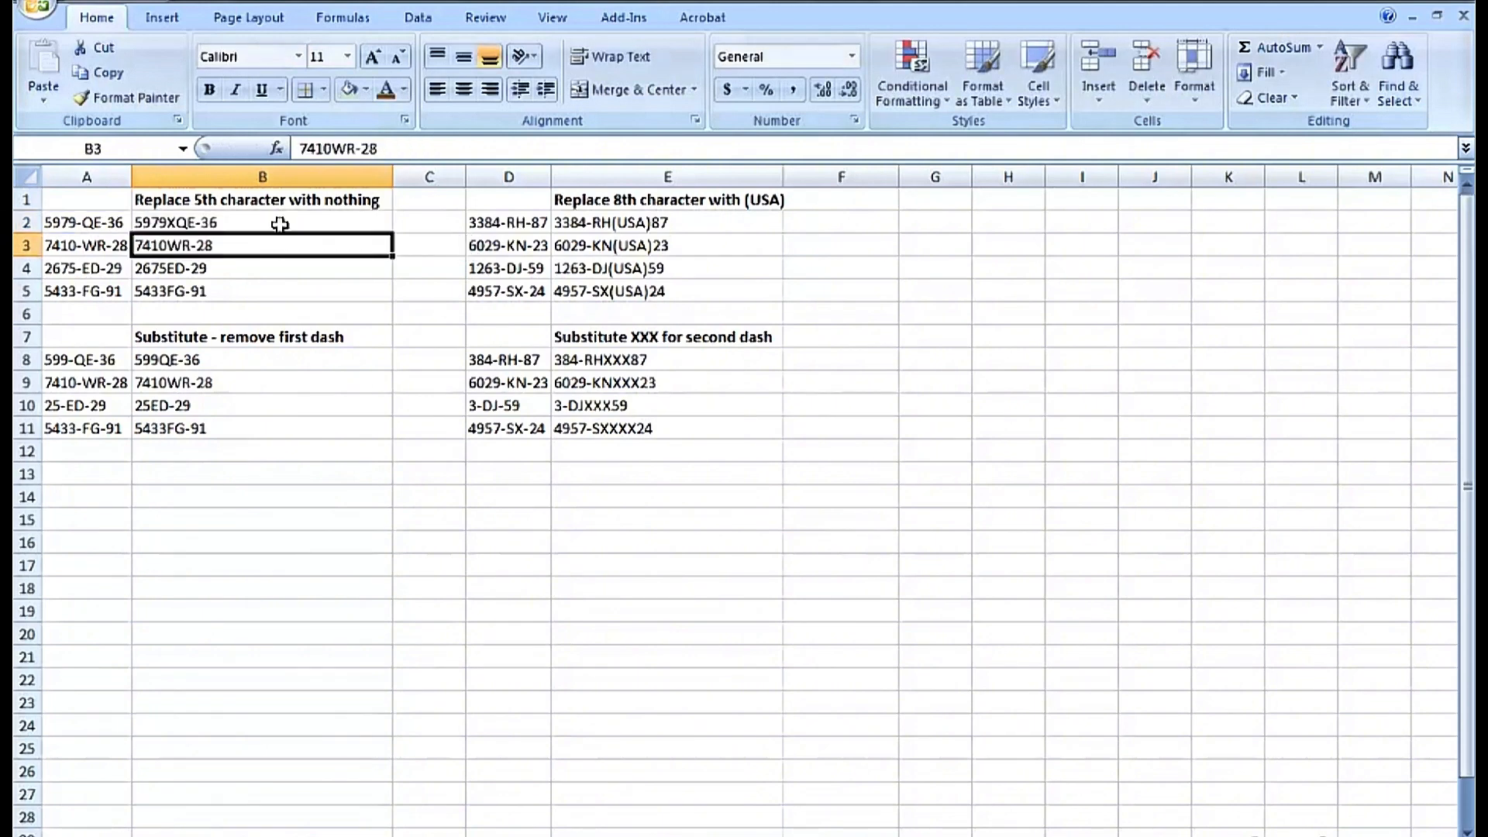
Change the new text argument of the REPLACE formula in B2 to "XXX"
left_click(280, 224)
double_click(279, 224)
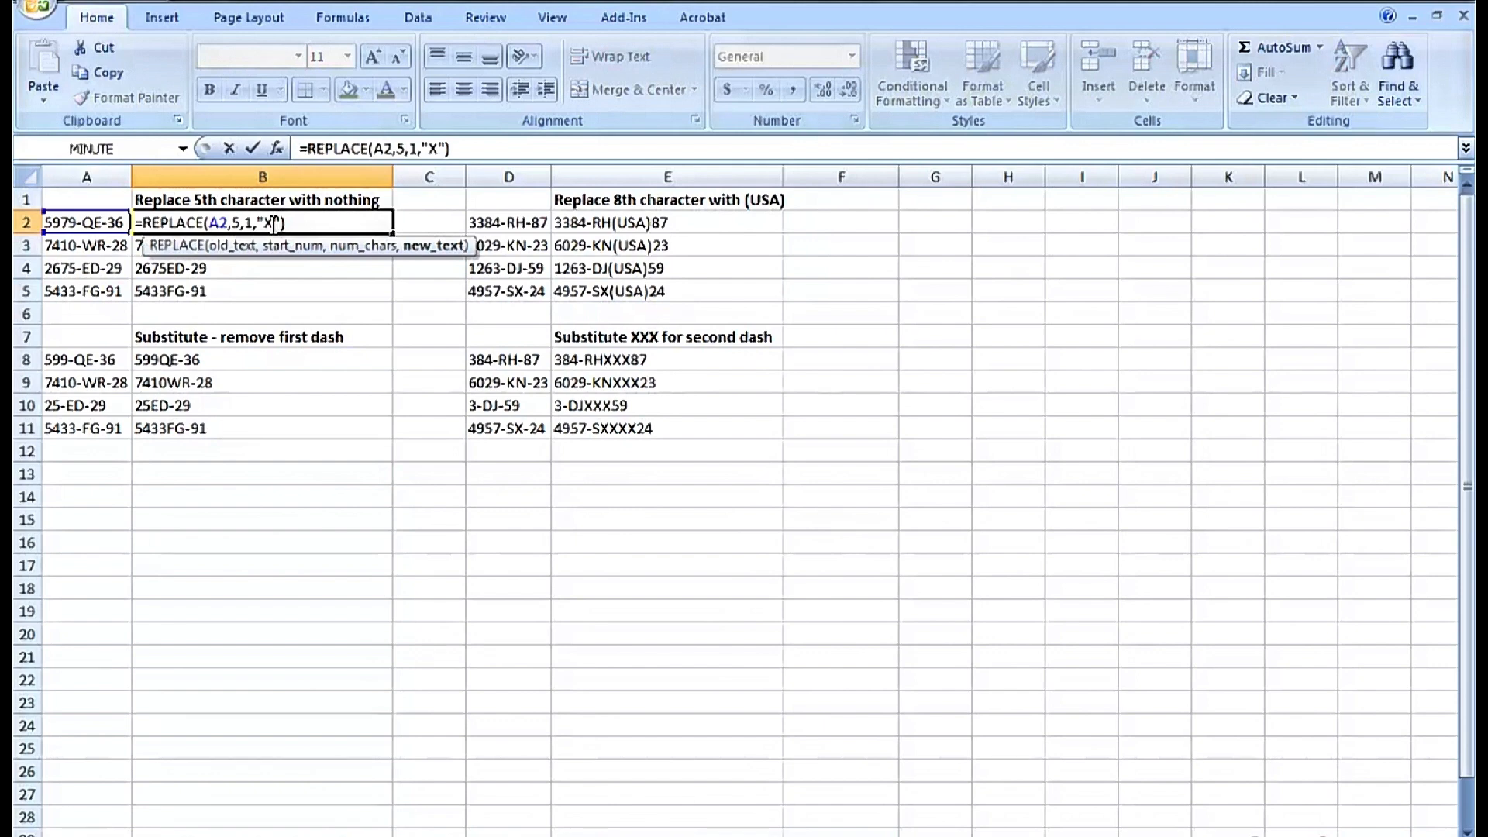
type("XX")
key("Return")
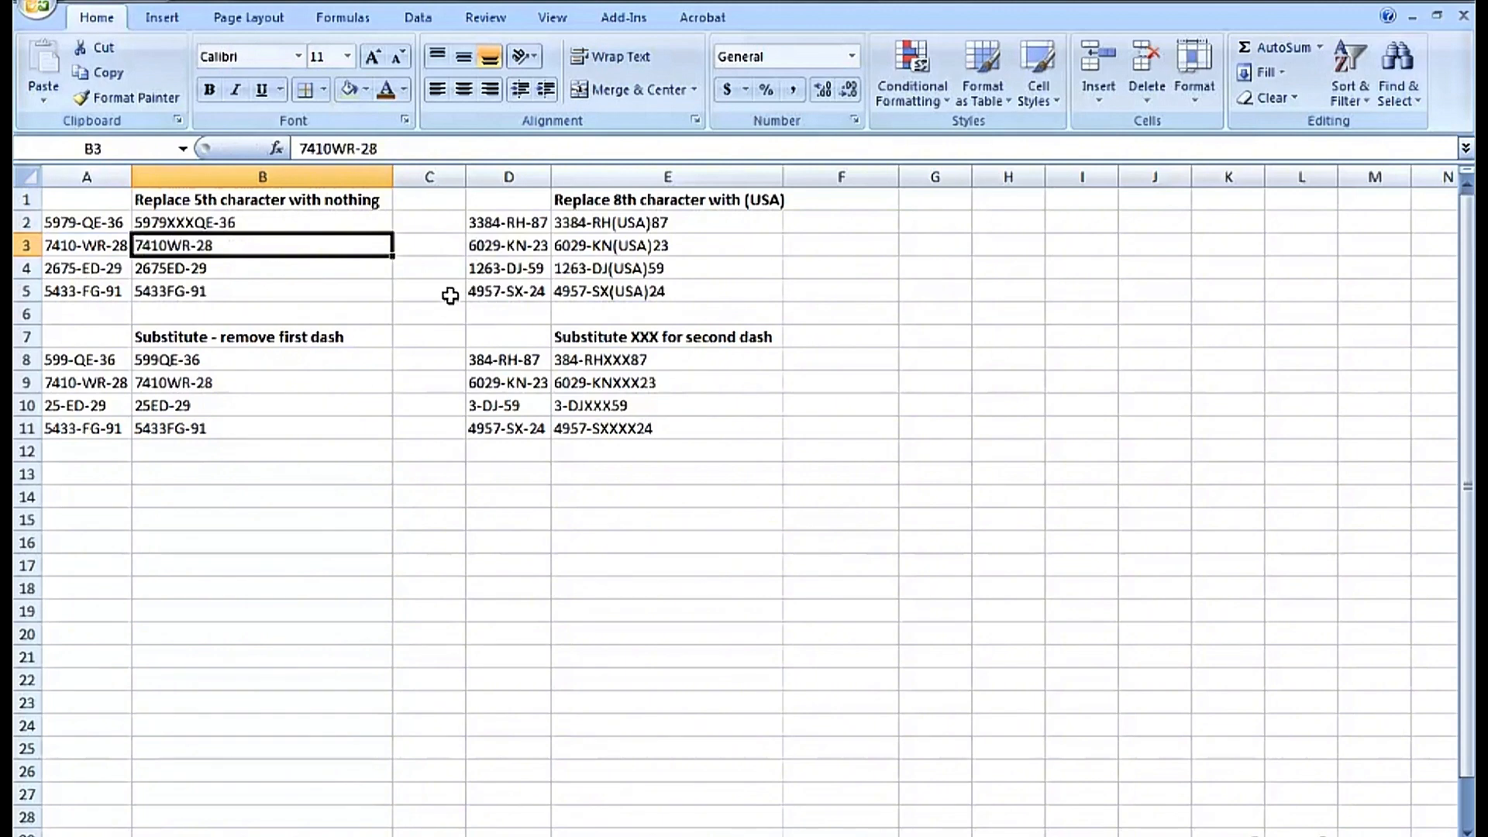
left_click(351, 223)
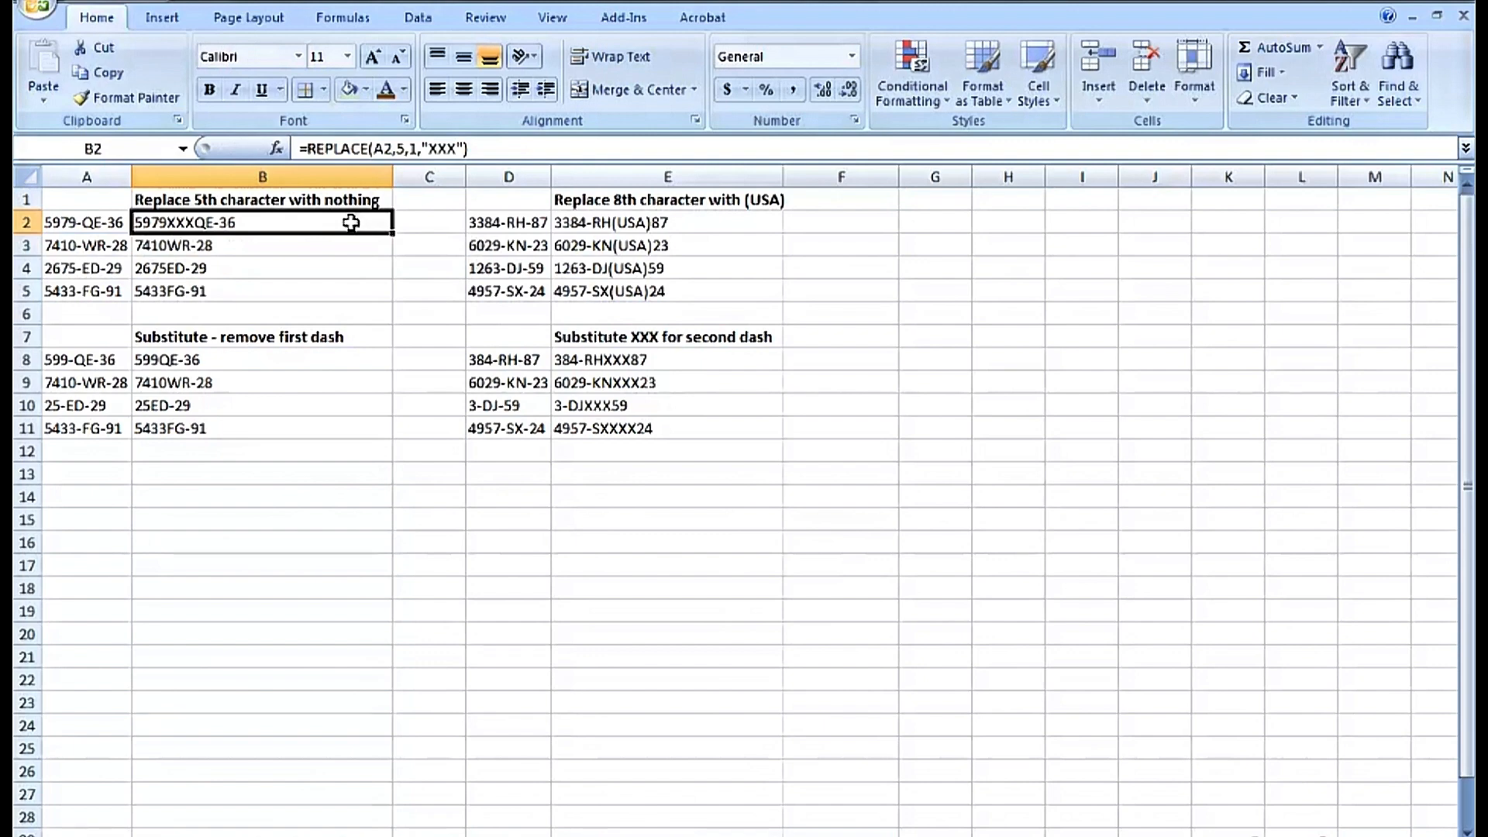
left_click(336, 200)
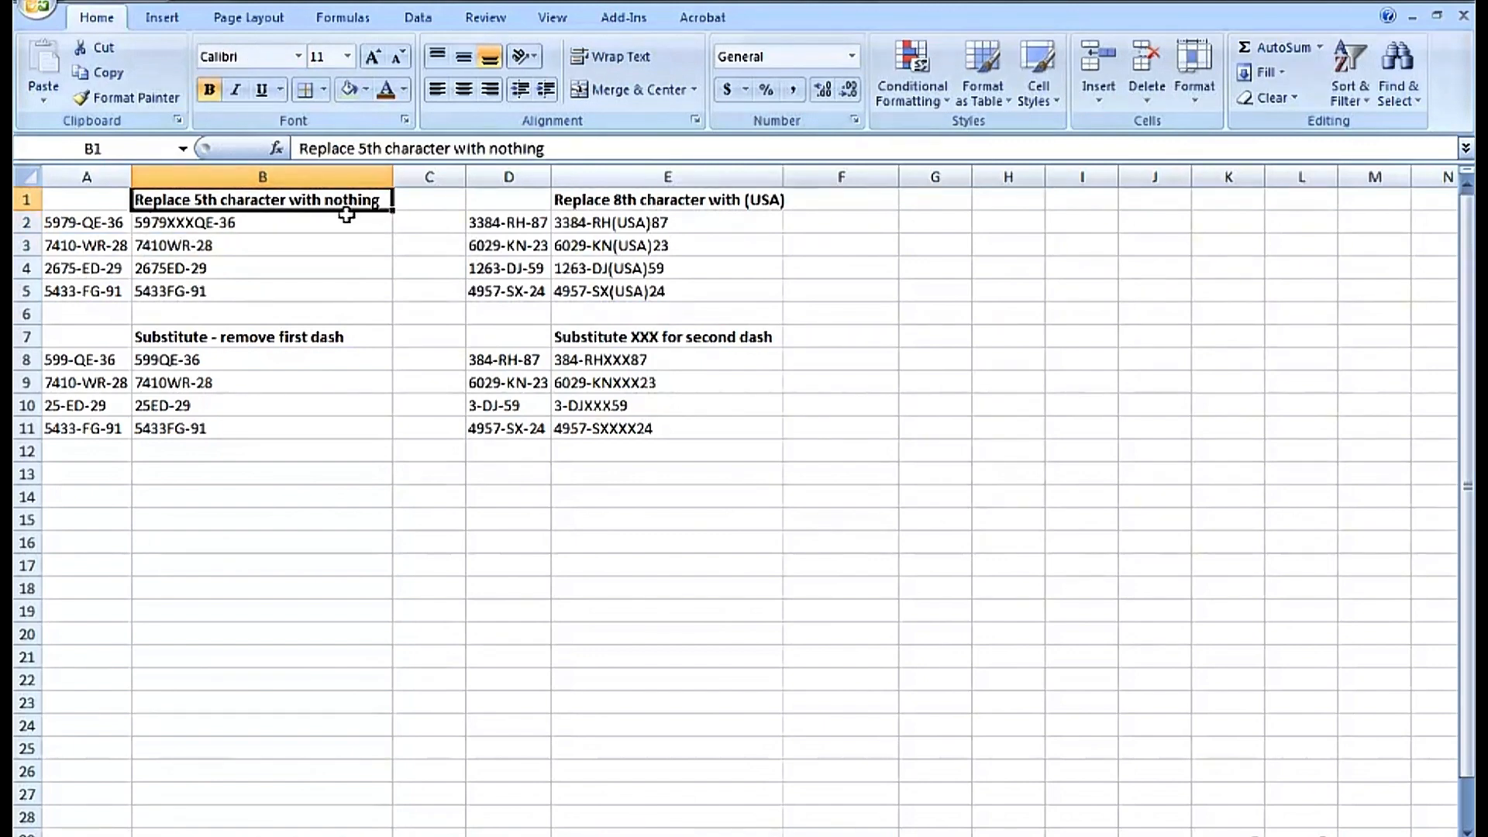
left_click(348, 221)
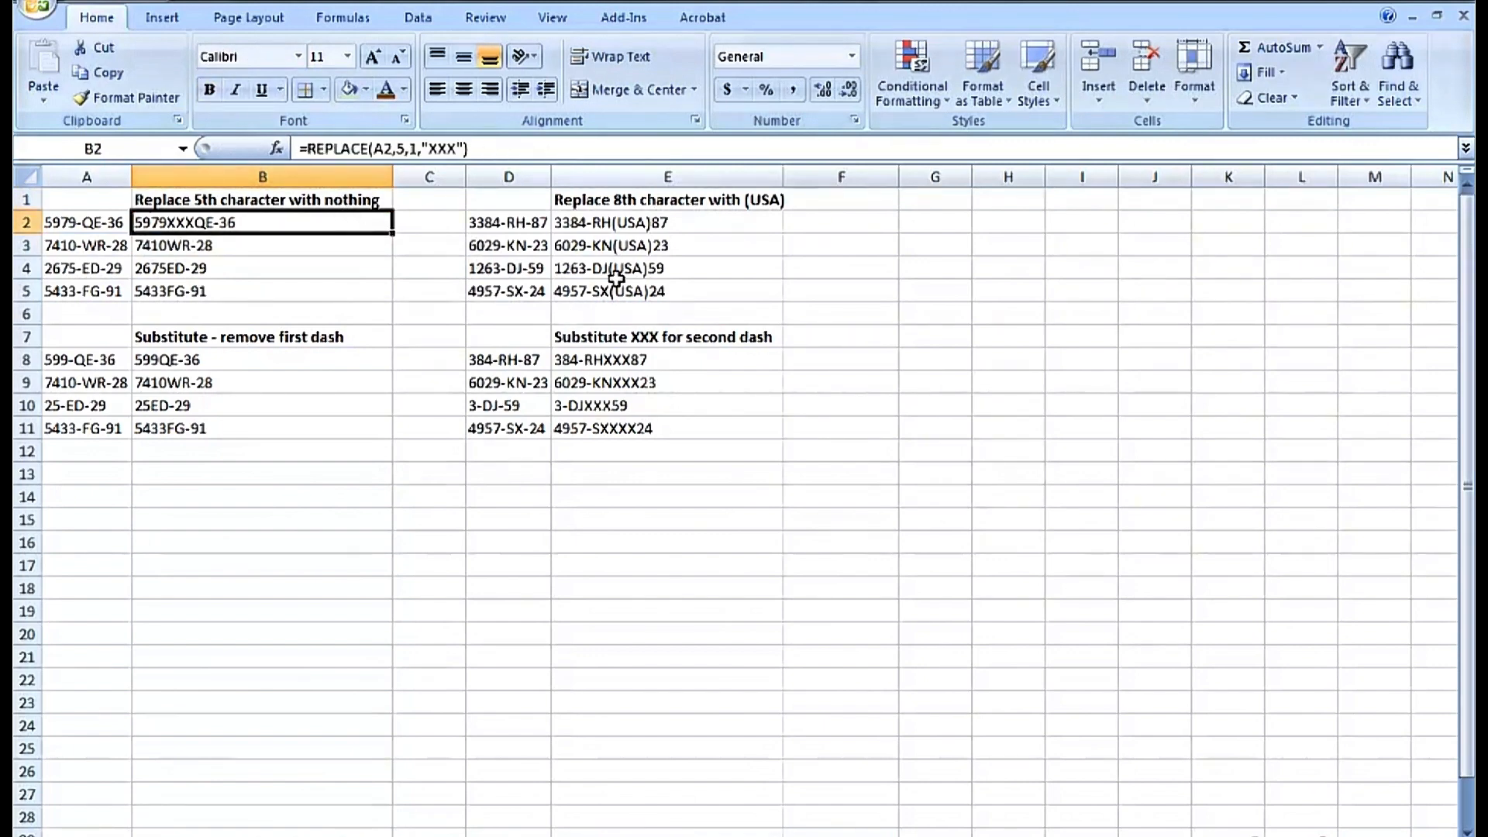
Enter =REPLACE(D2,8,1,"(USA)") in cell E2 and fill the formula down through E5
left_click(622, 225)
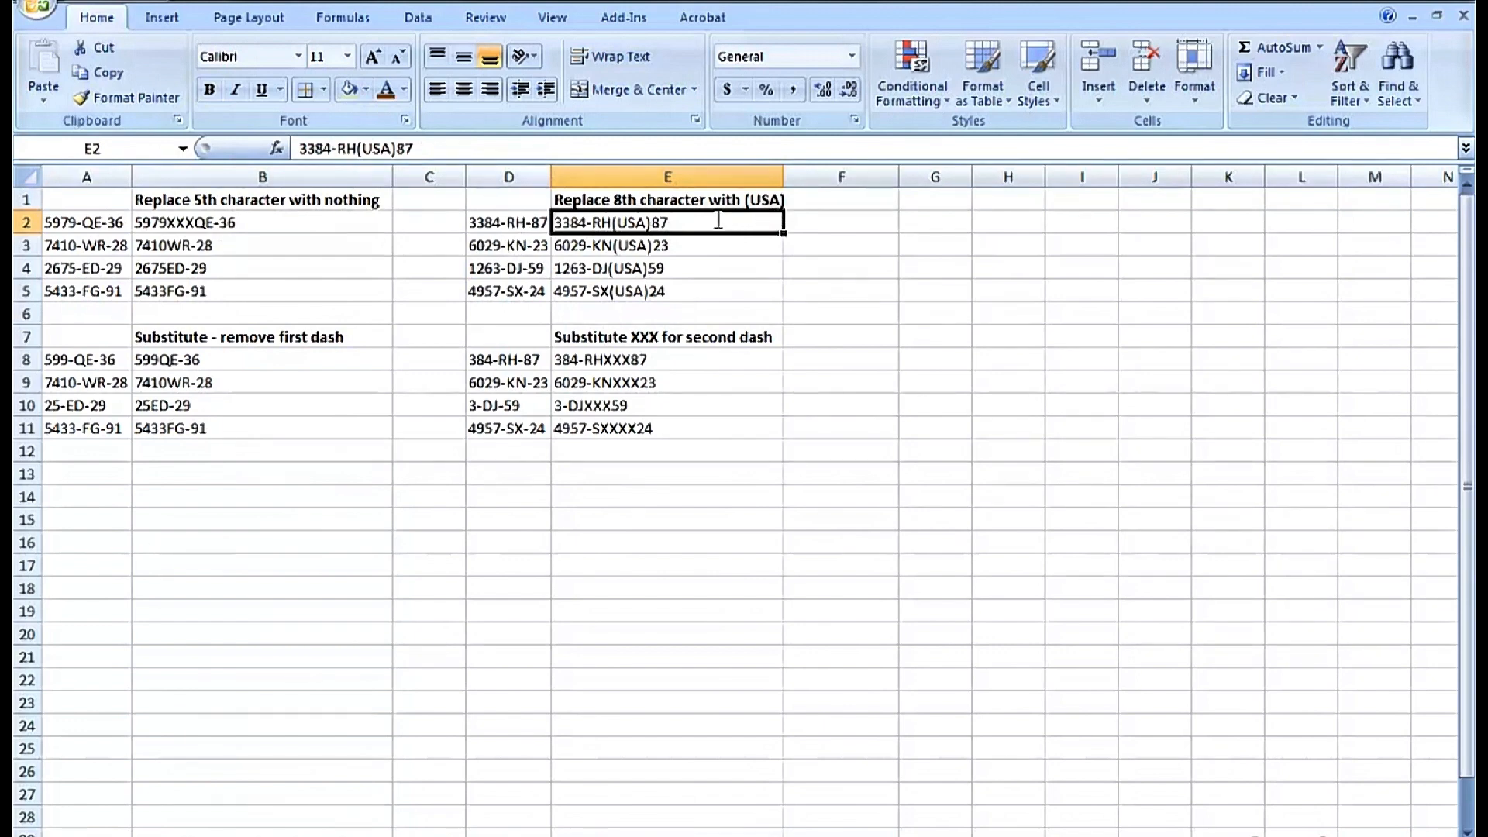
type("=replace")
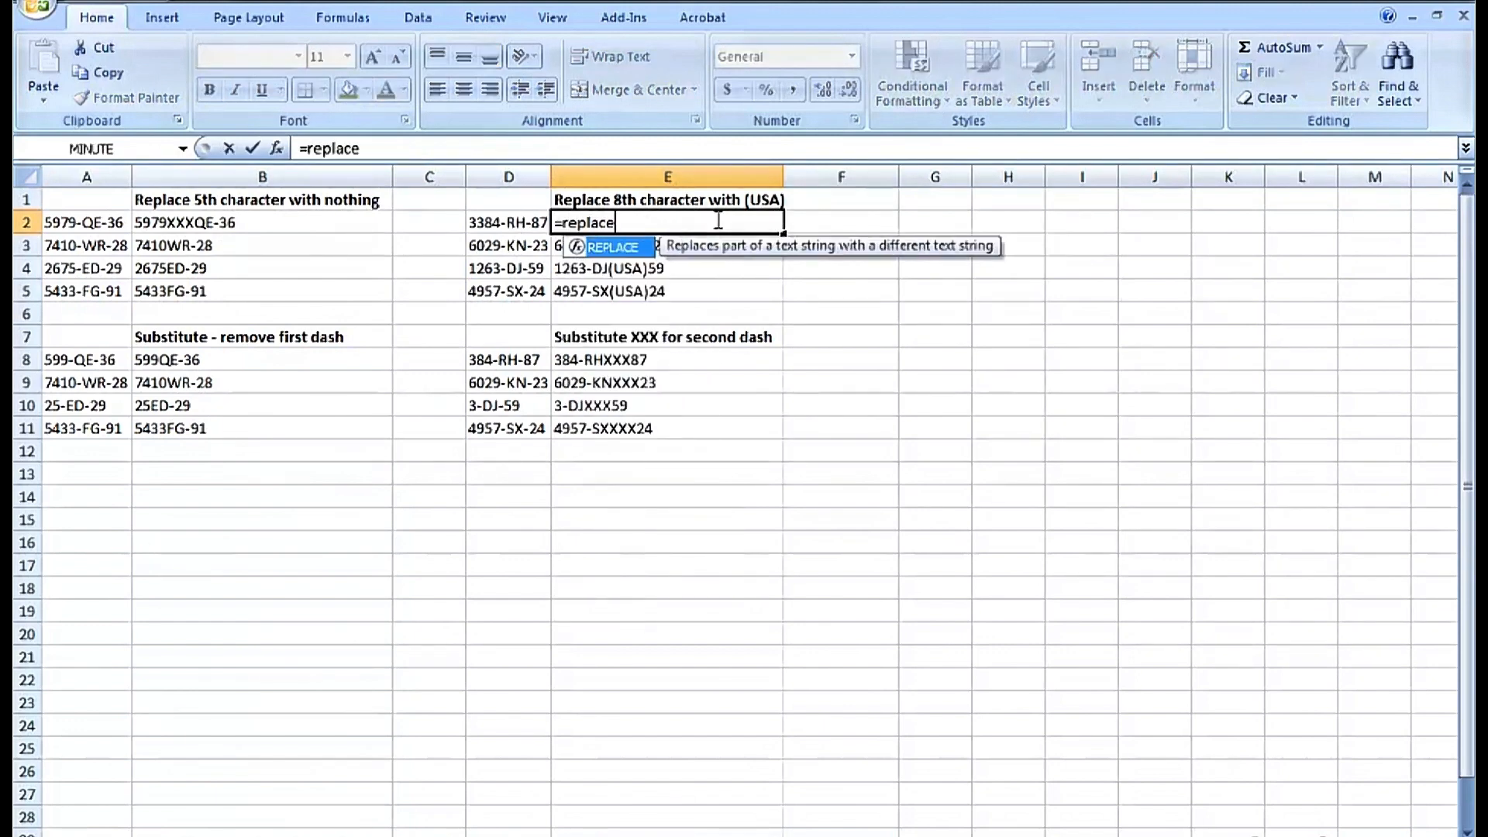
type("(")
left_click(508, 221)
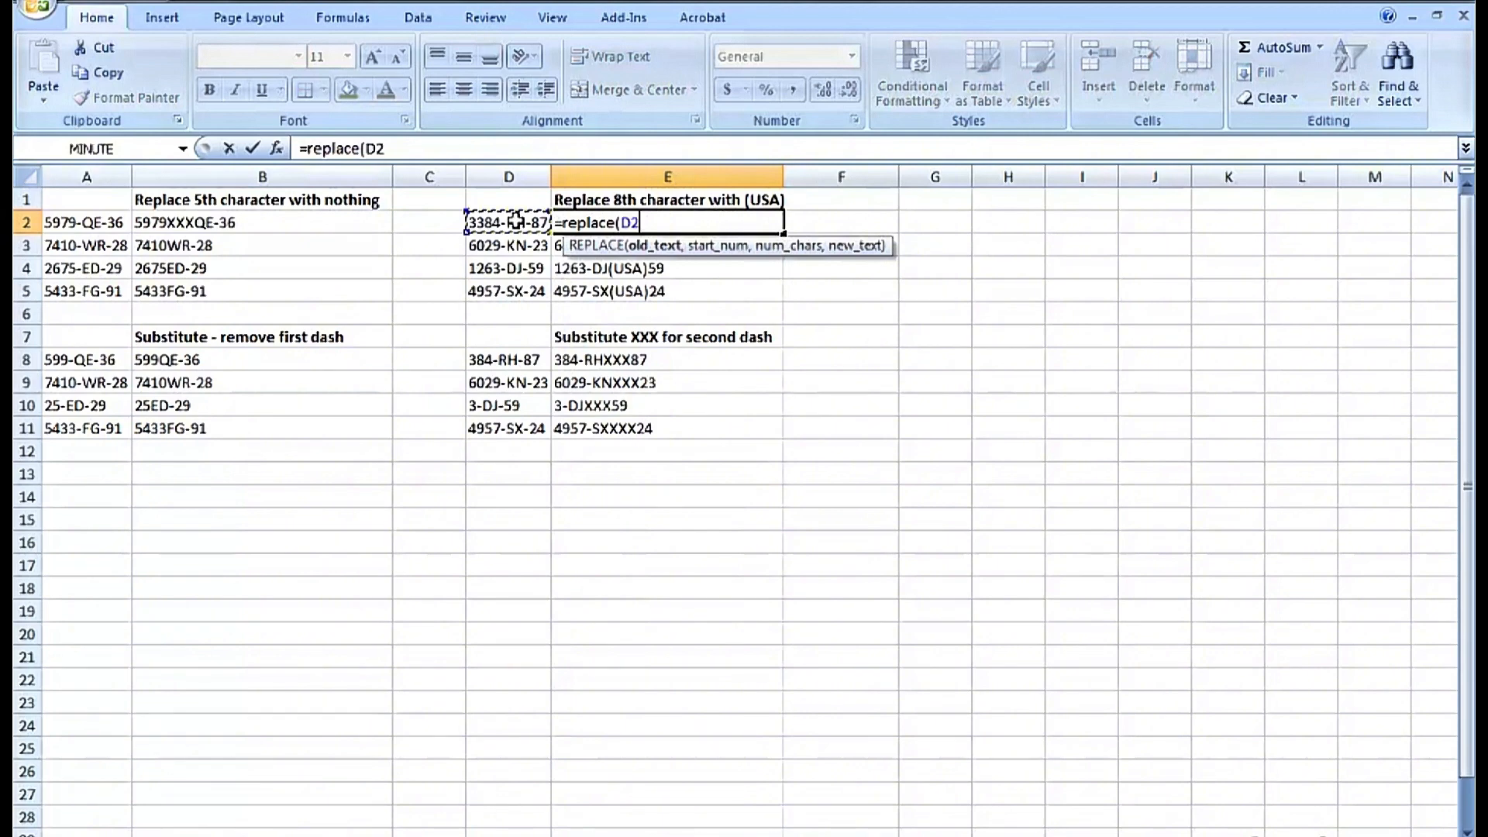
type(",")
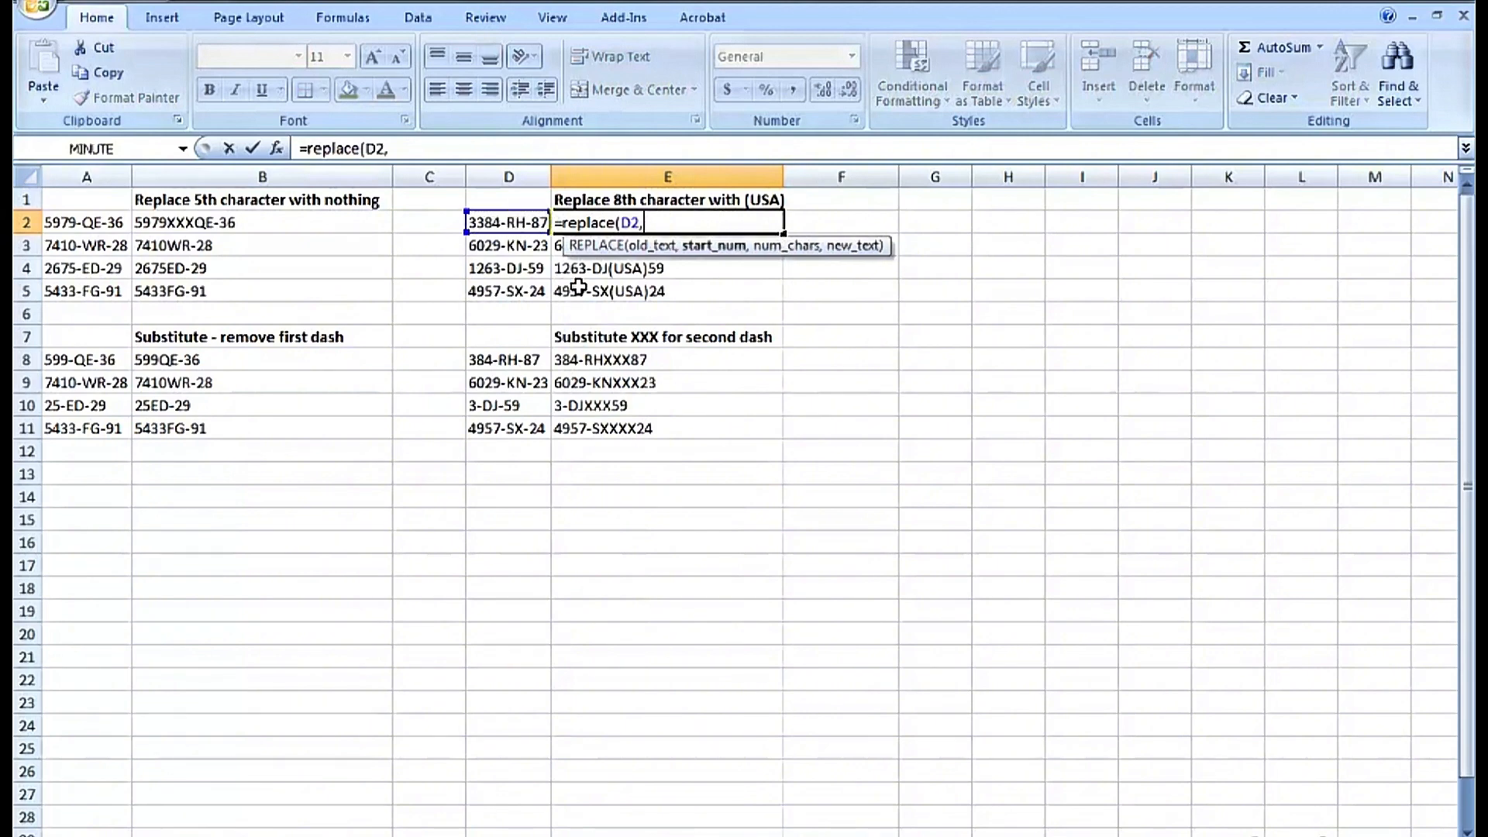
type("8,1")
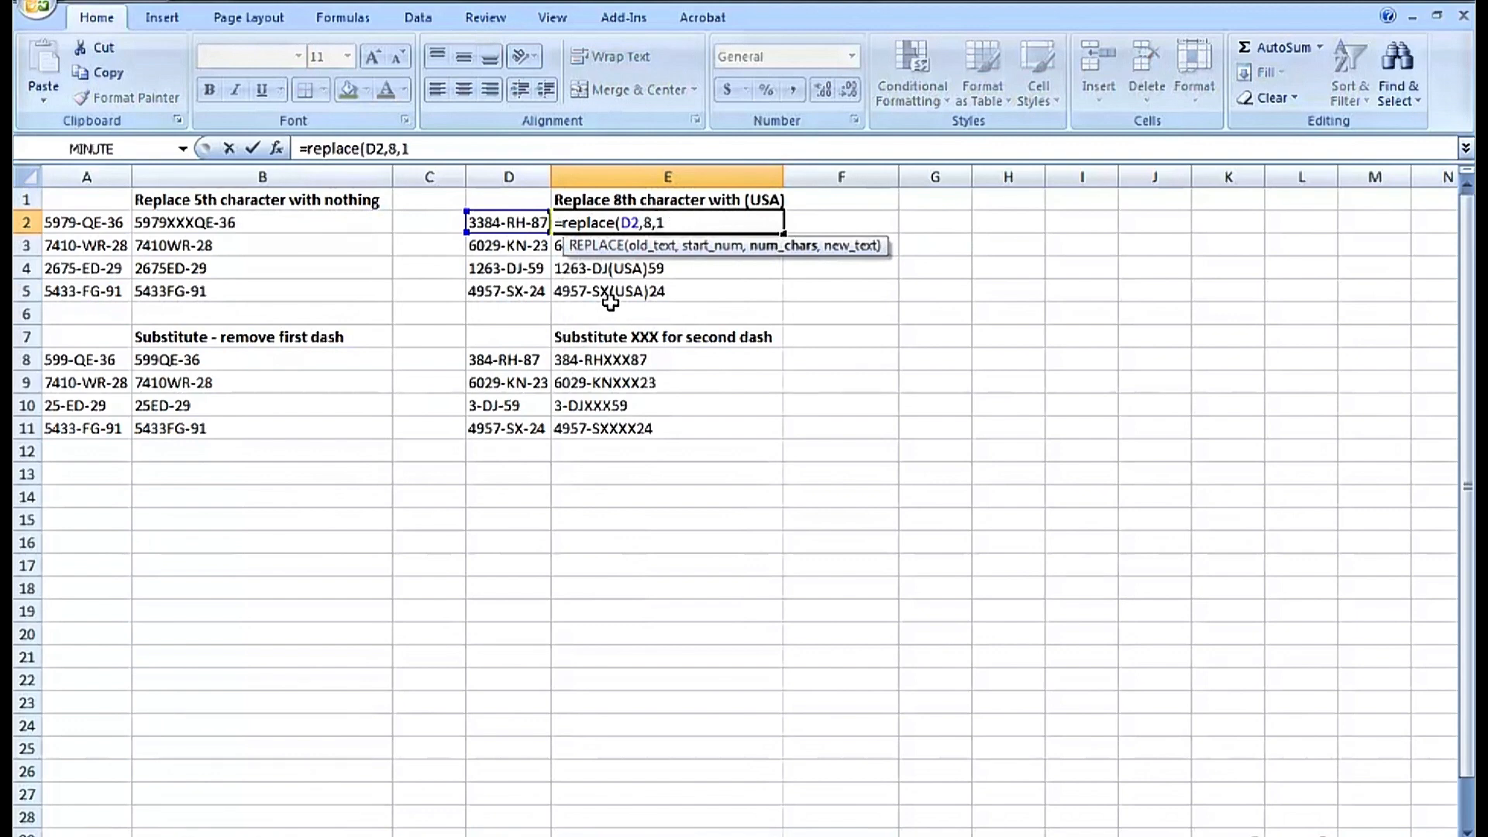
type(",\"")
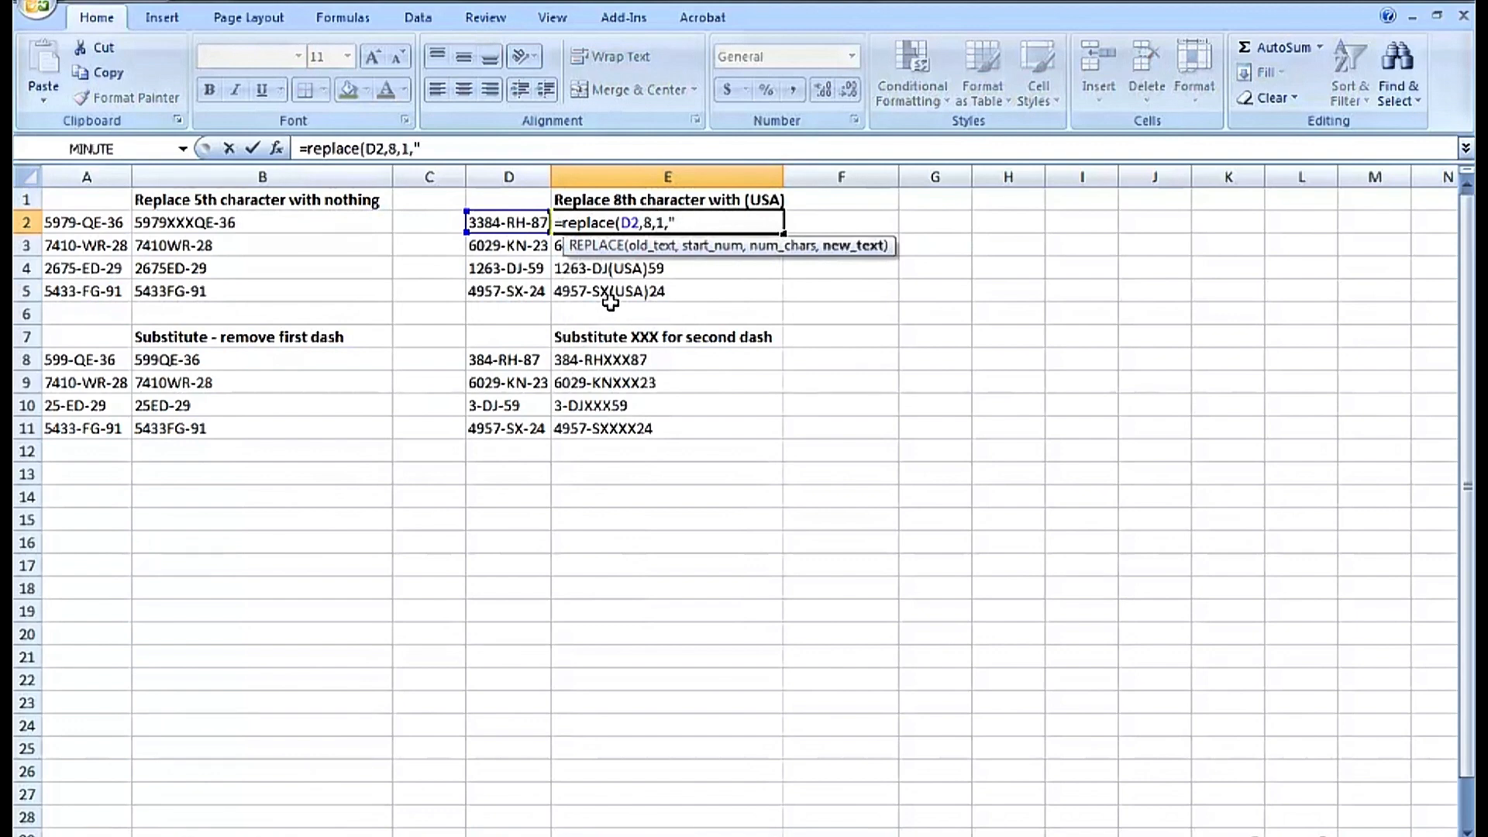
type("(USA)\"")
key("ctrl+Return")
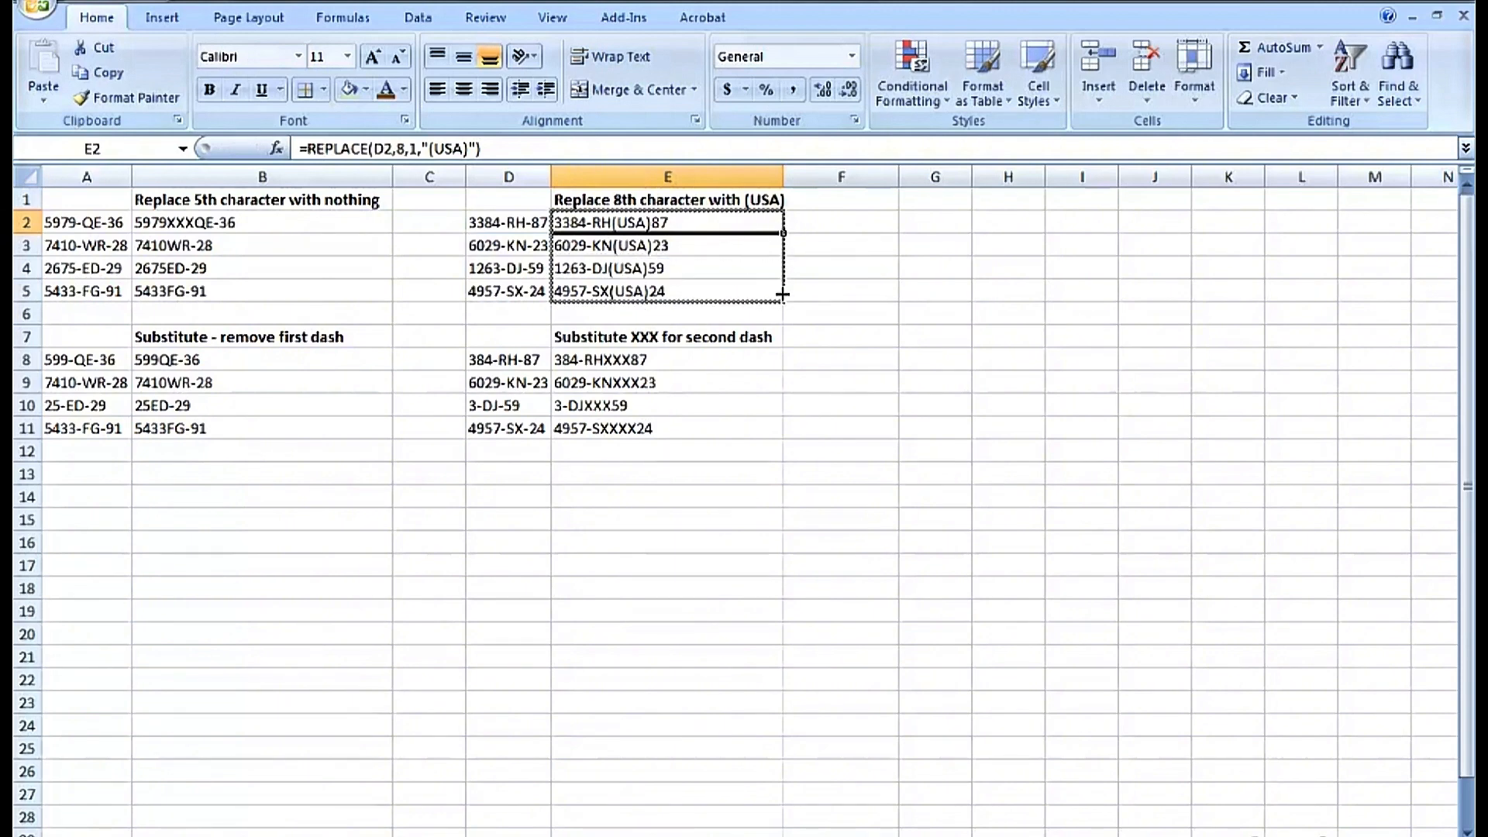
left_click_drag(782, 294, 782, 297)
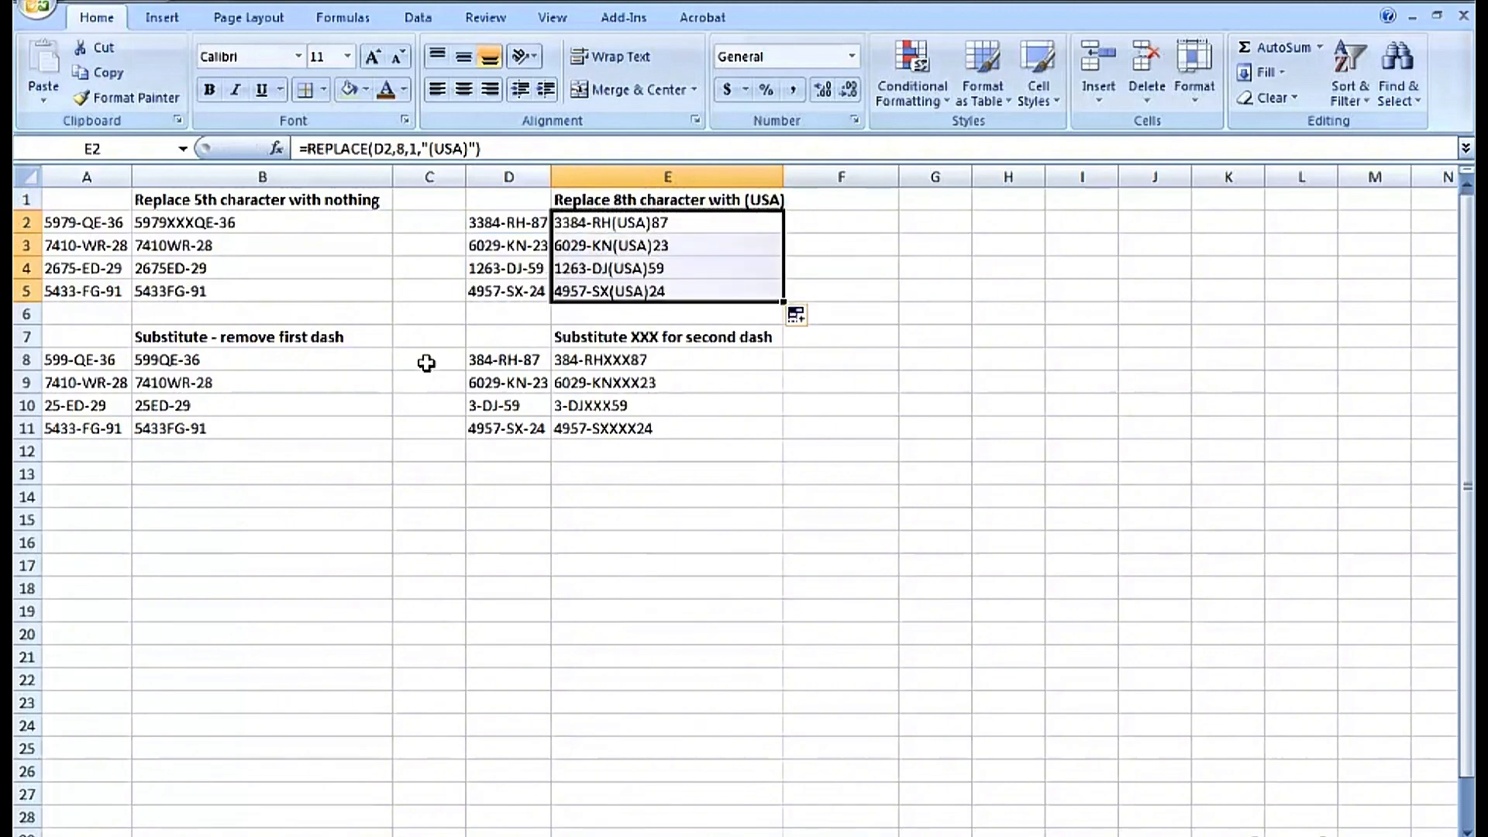
Enter the formula =SUBSTITUTE(A8,"-",,1) in cell B8 to remove the first dash from the code in A8
left_click(289, 339)
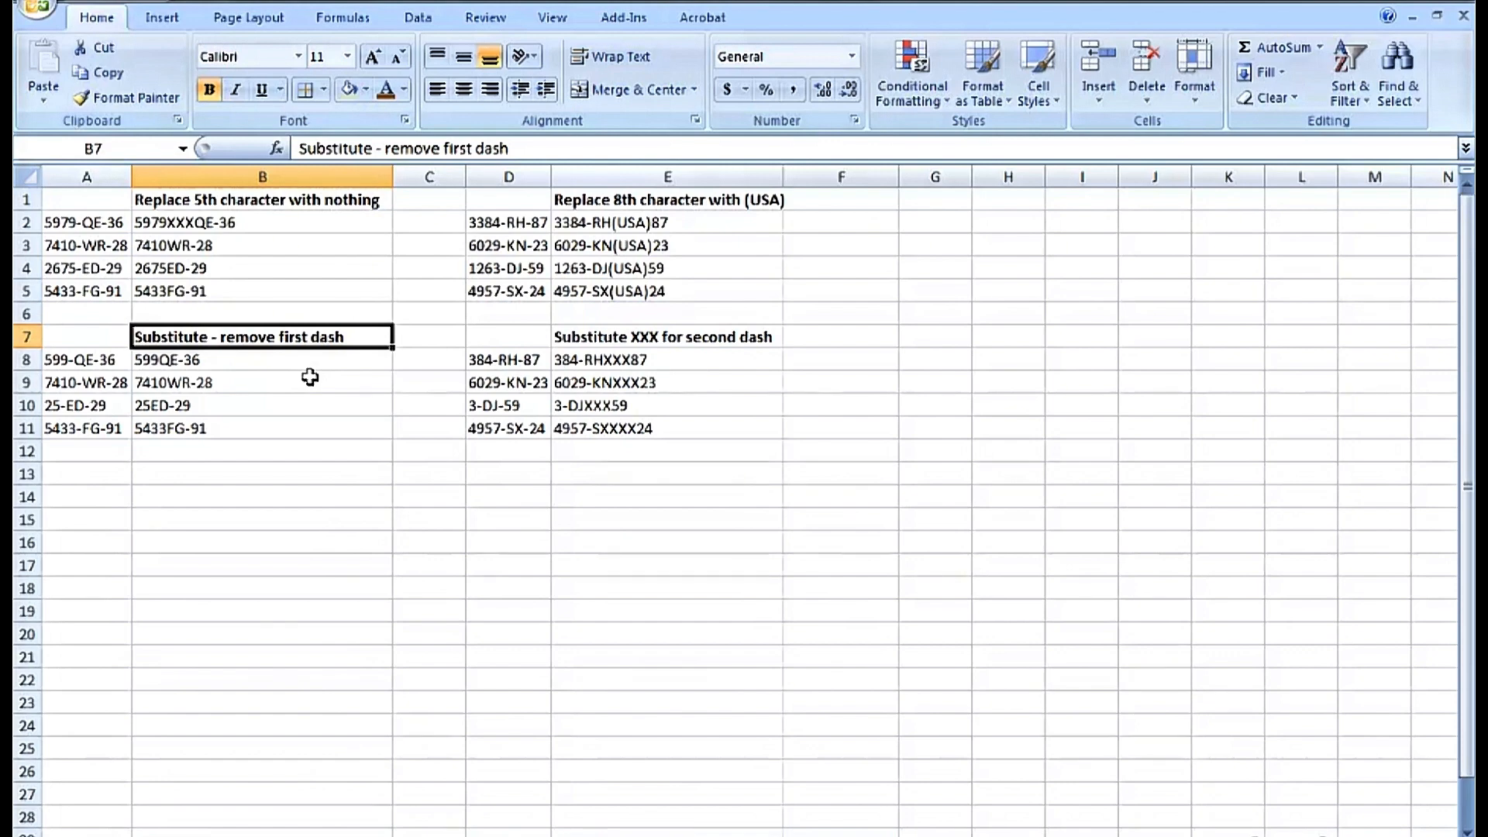
left_click(269, 362)
type("=subst")
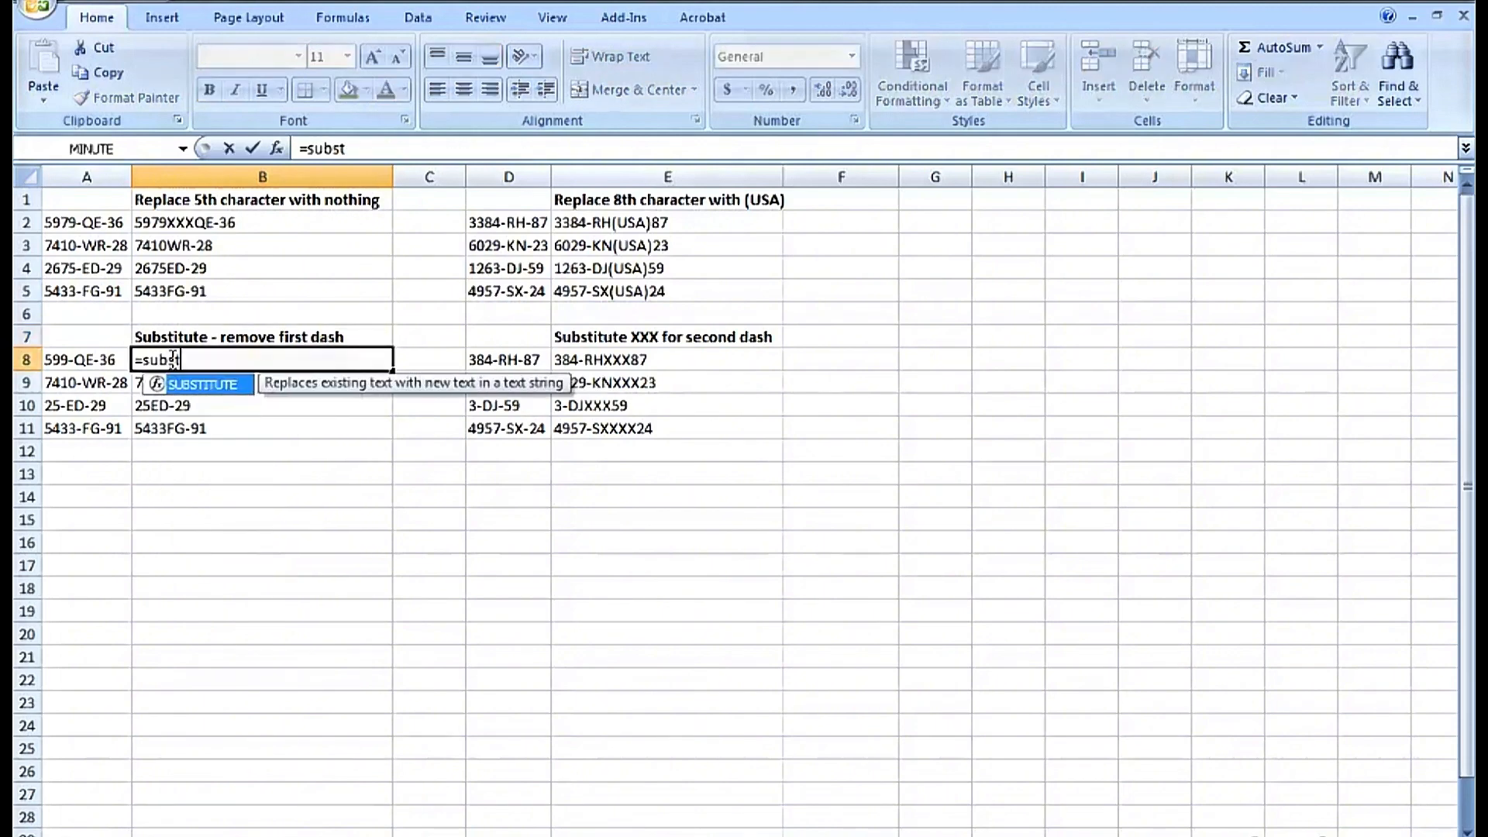
type("itute(")
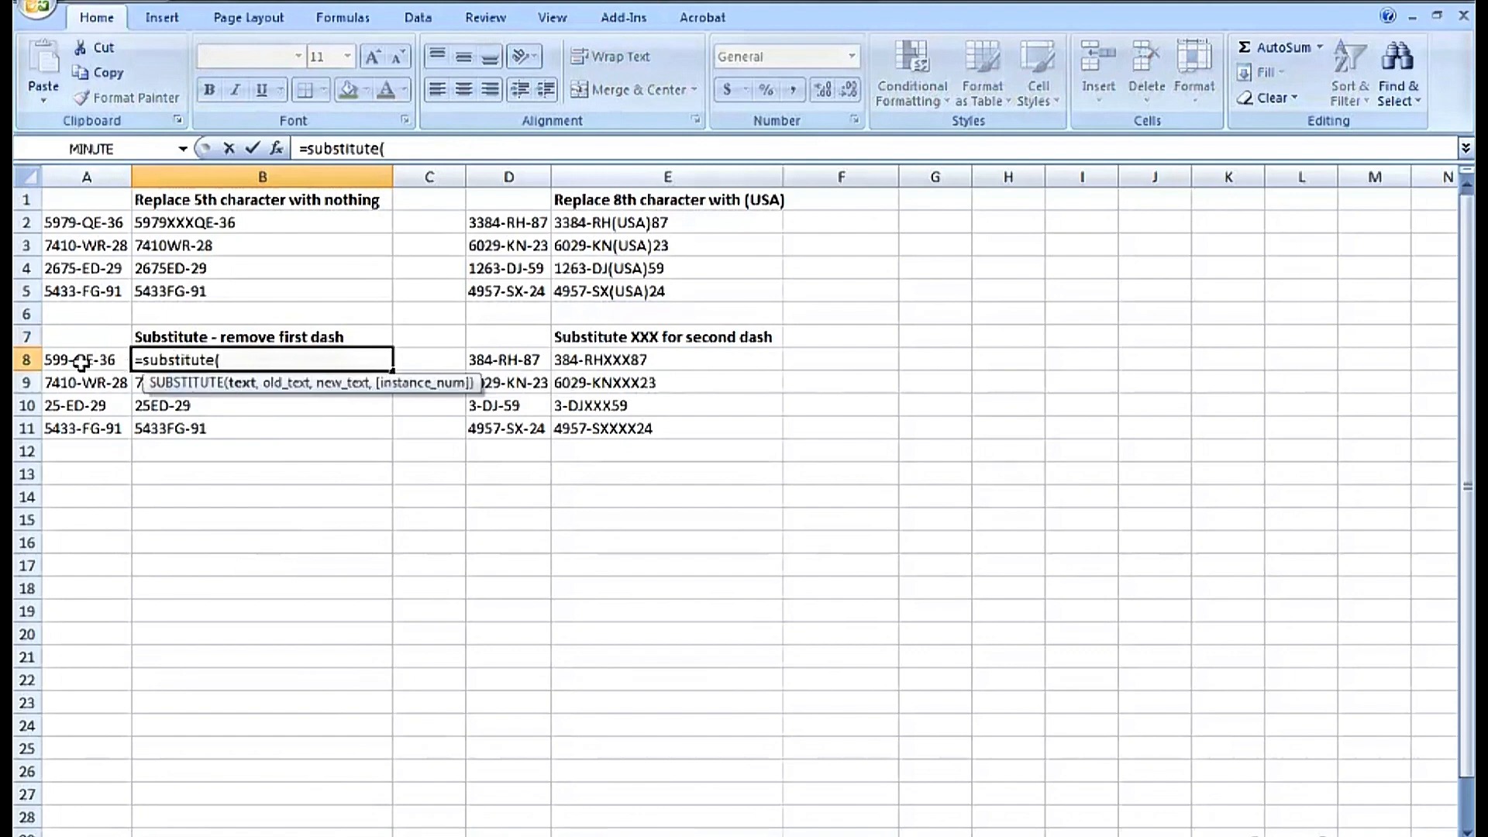
left_click(79, 360)
type(",")
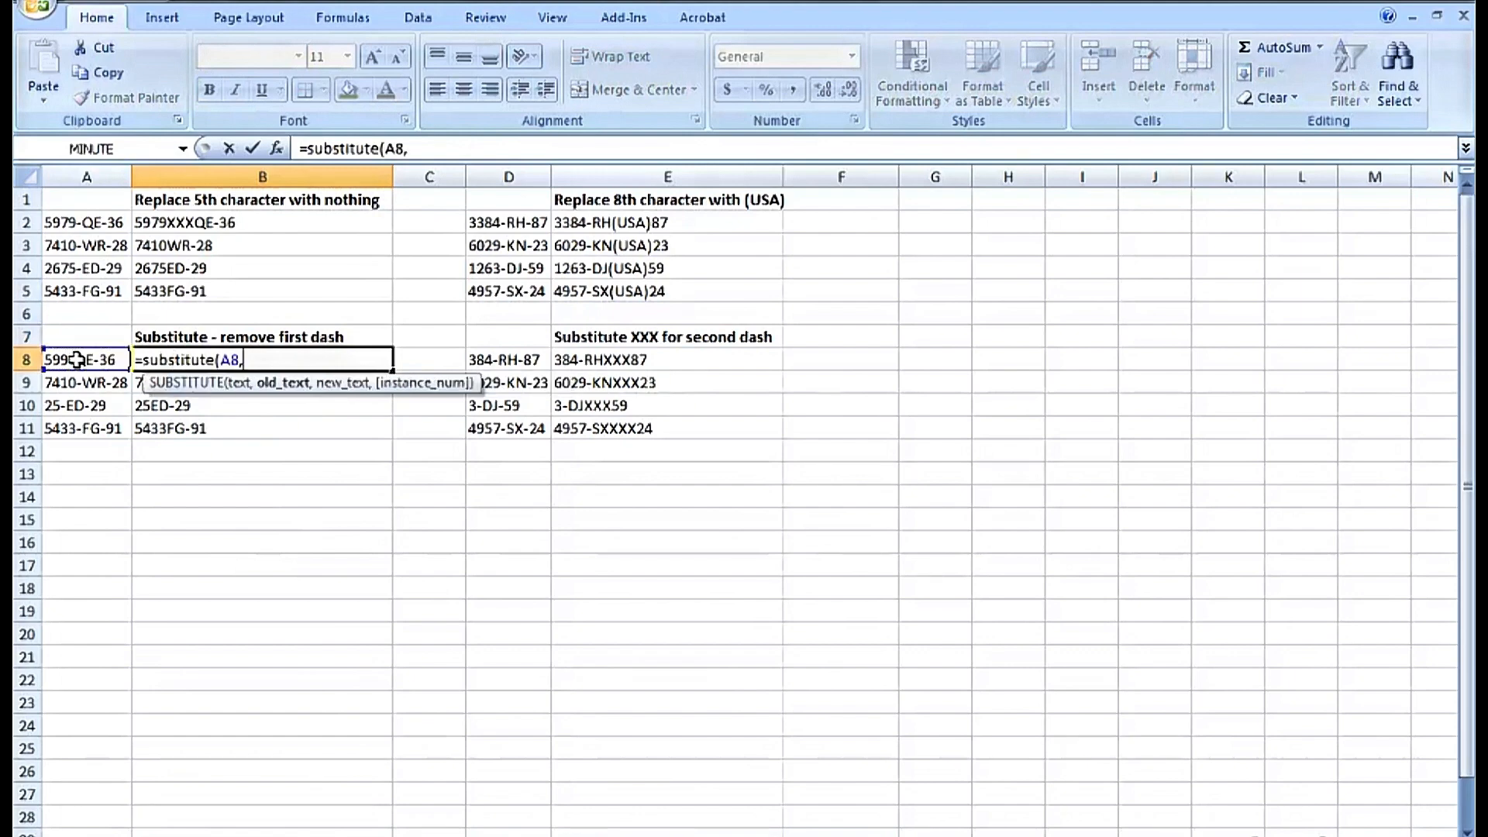
type("\"-\",")
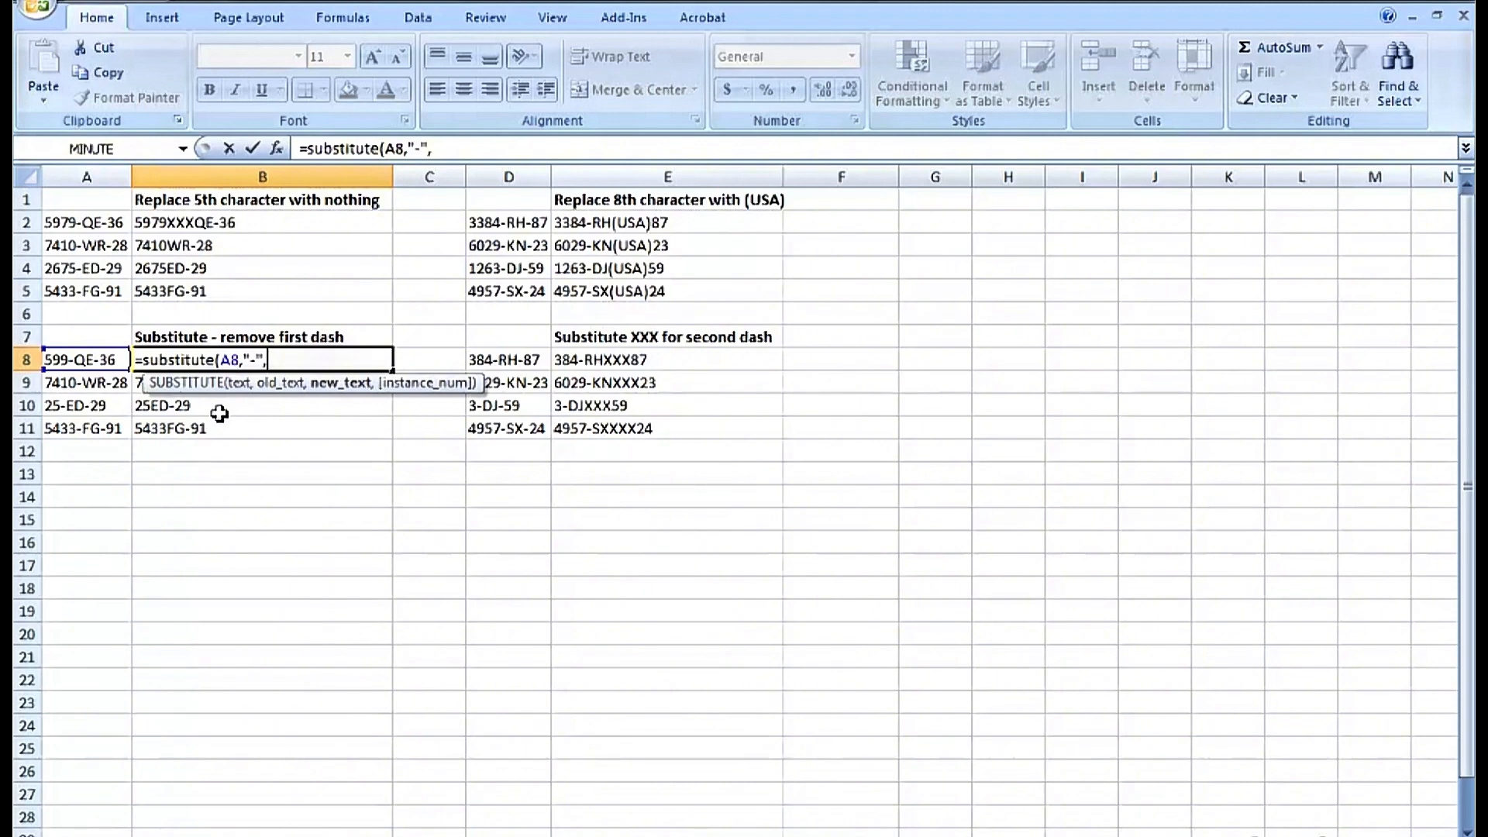
type(",")
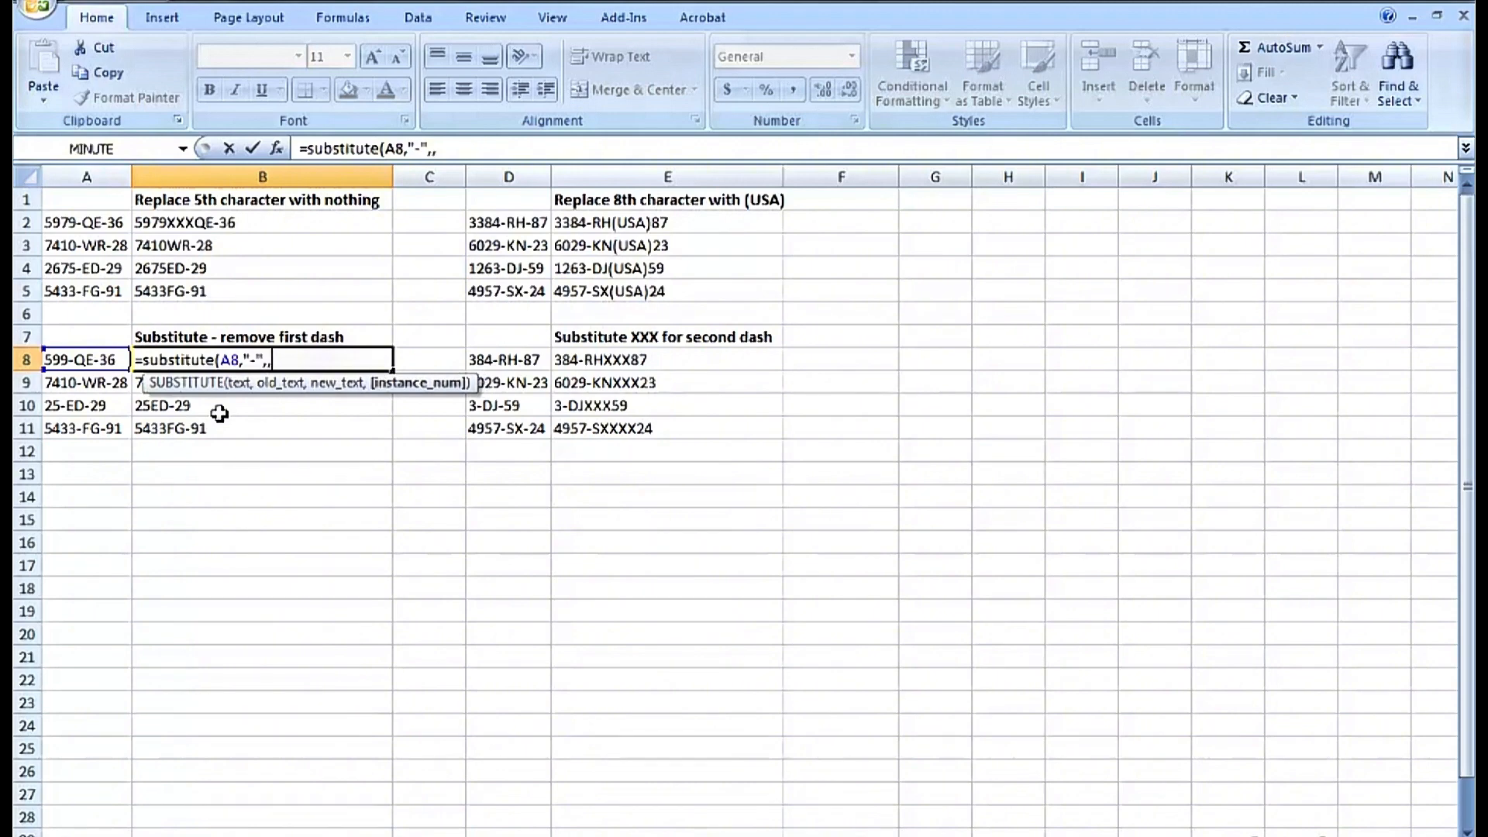
type("1)")
key("ctrl+Return")
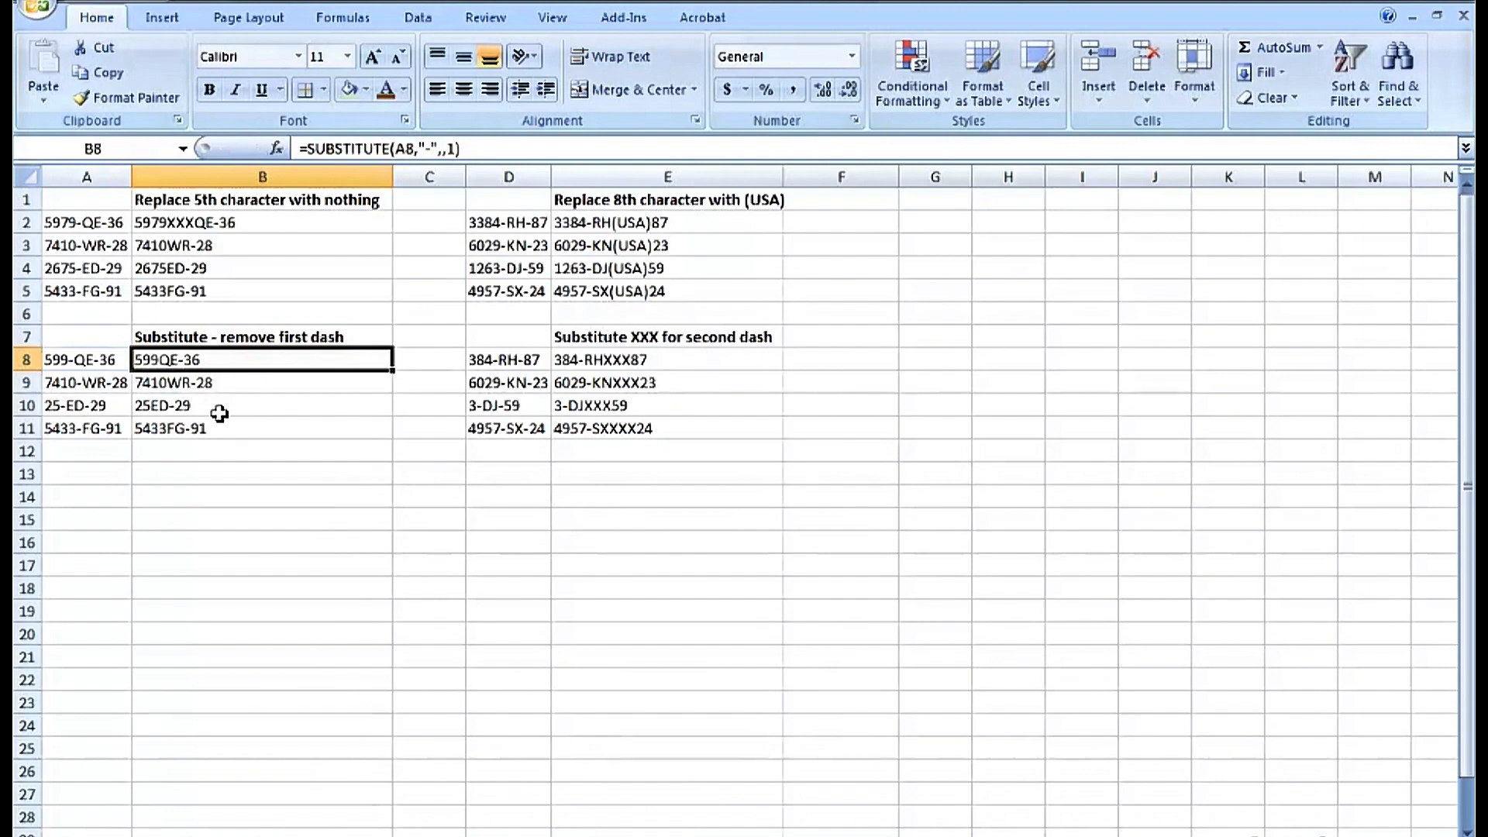
Edit the SUBSTITUTE formula in B8 so its new text argument is "#"
double_click(206, 358)
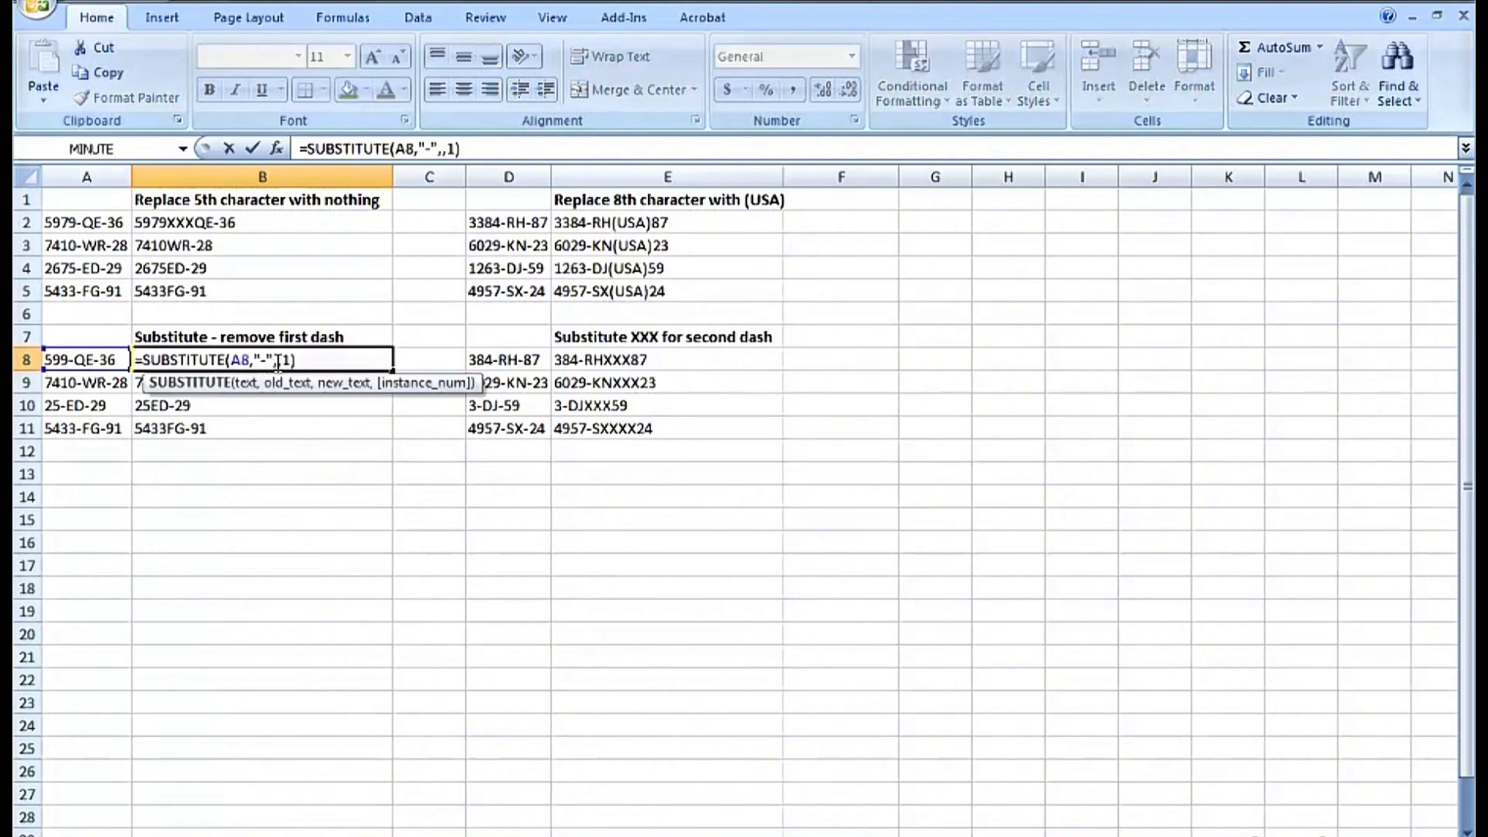
left_click(277, 359)
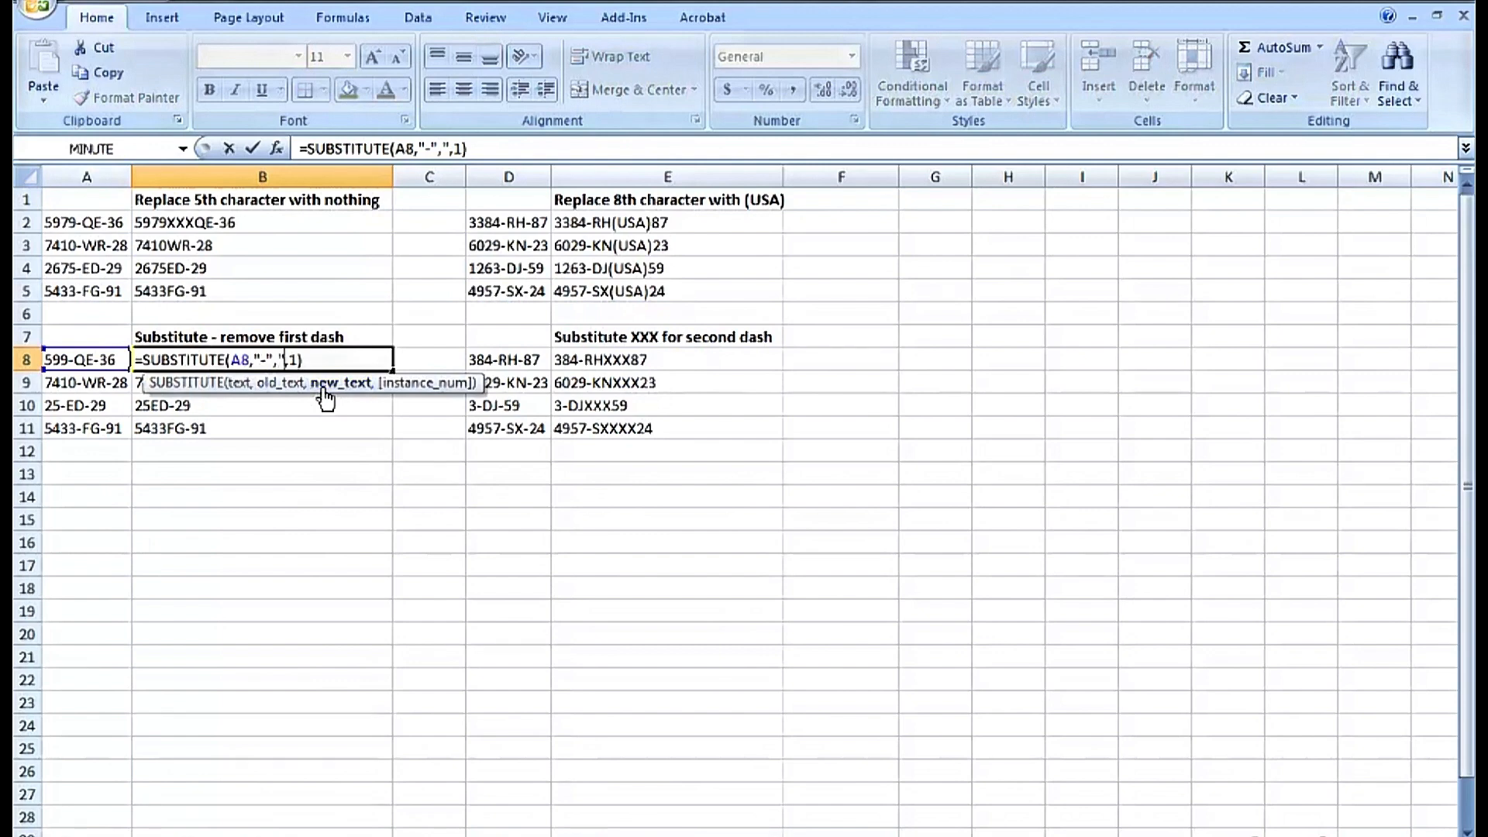
type("\"#\"")
key("ctrl+Return")
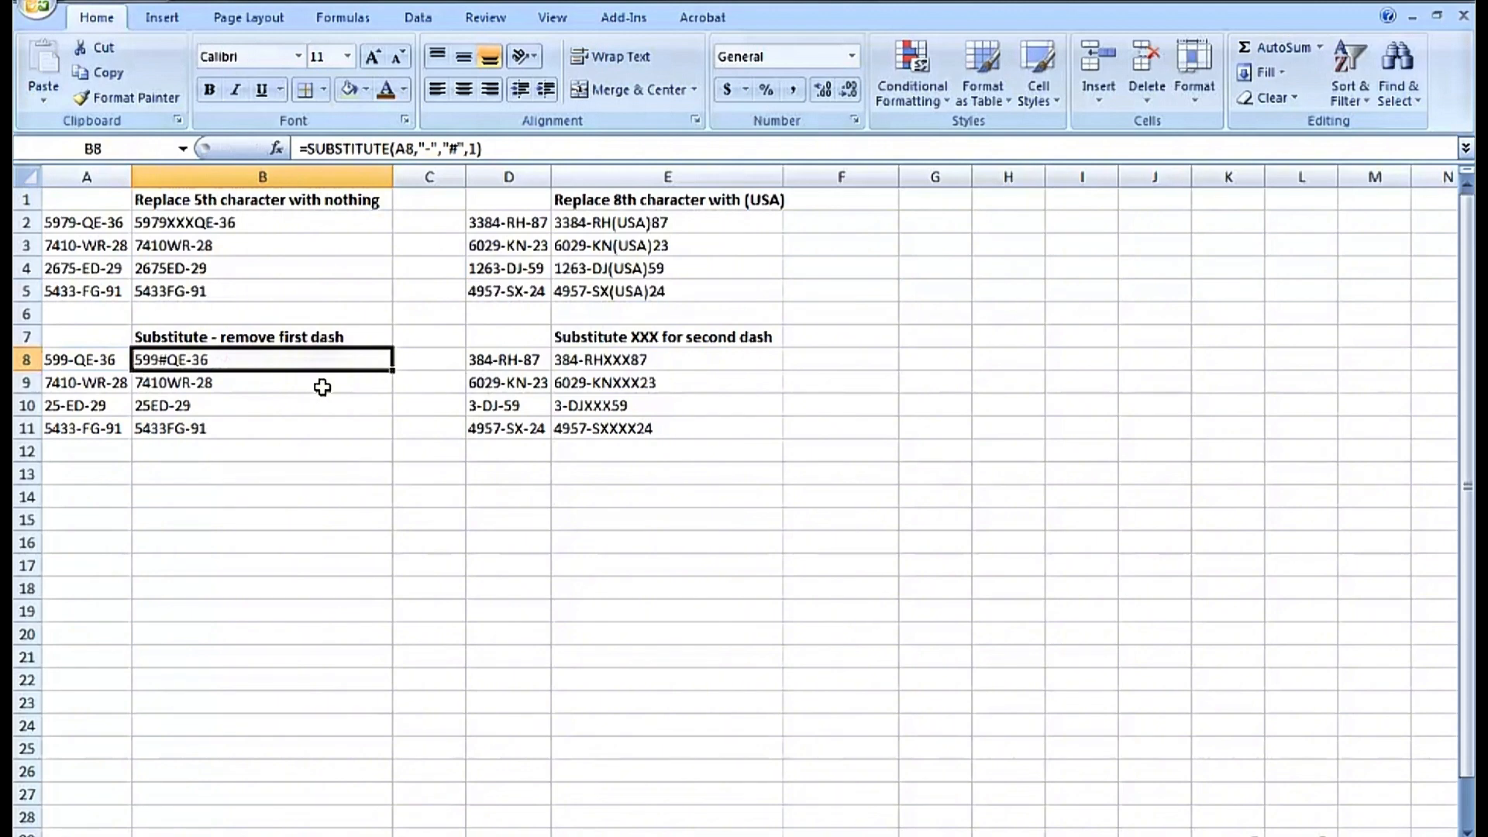
Change the instance number argument of the SUBSTITUTE formula in B8 to 2
key("F2")
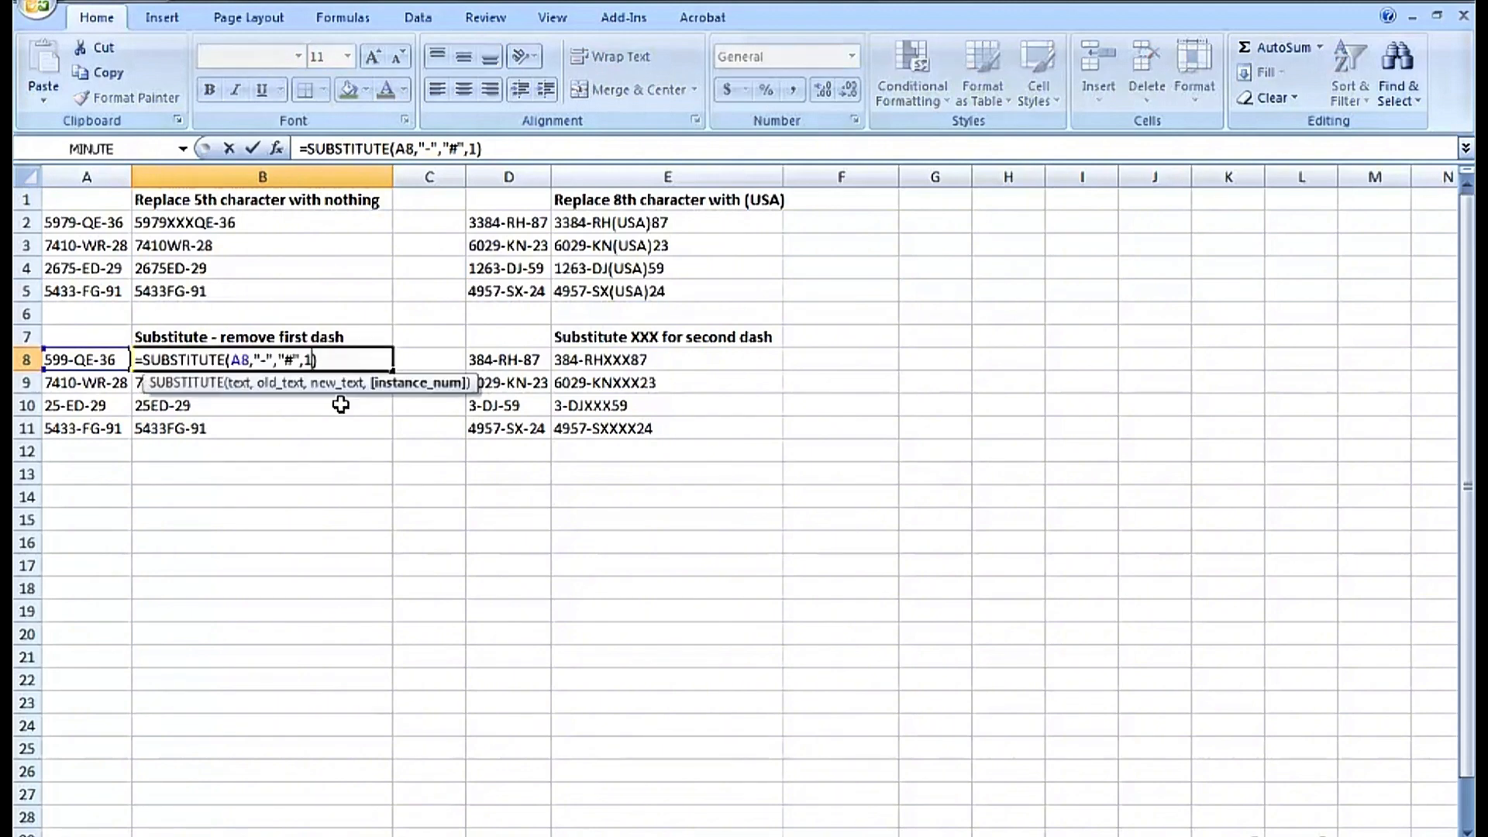
key("Left")
key("BackSpace")
key("BackSpace")
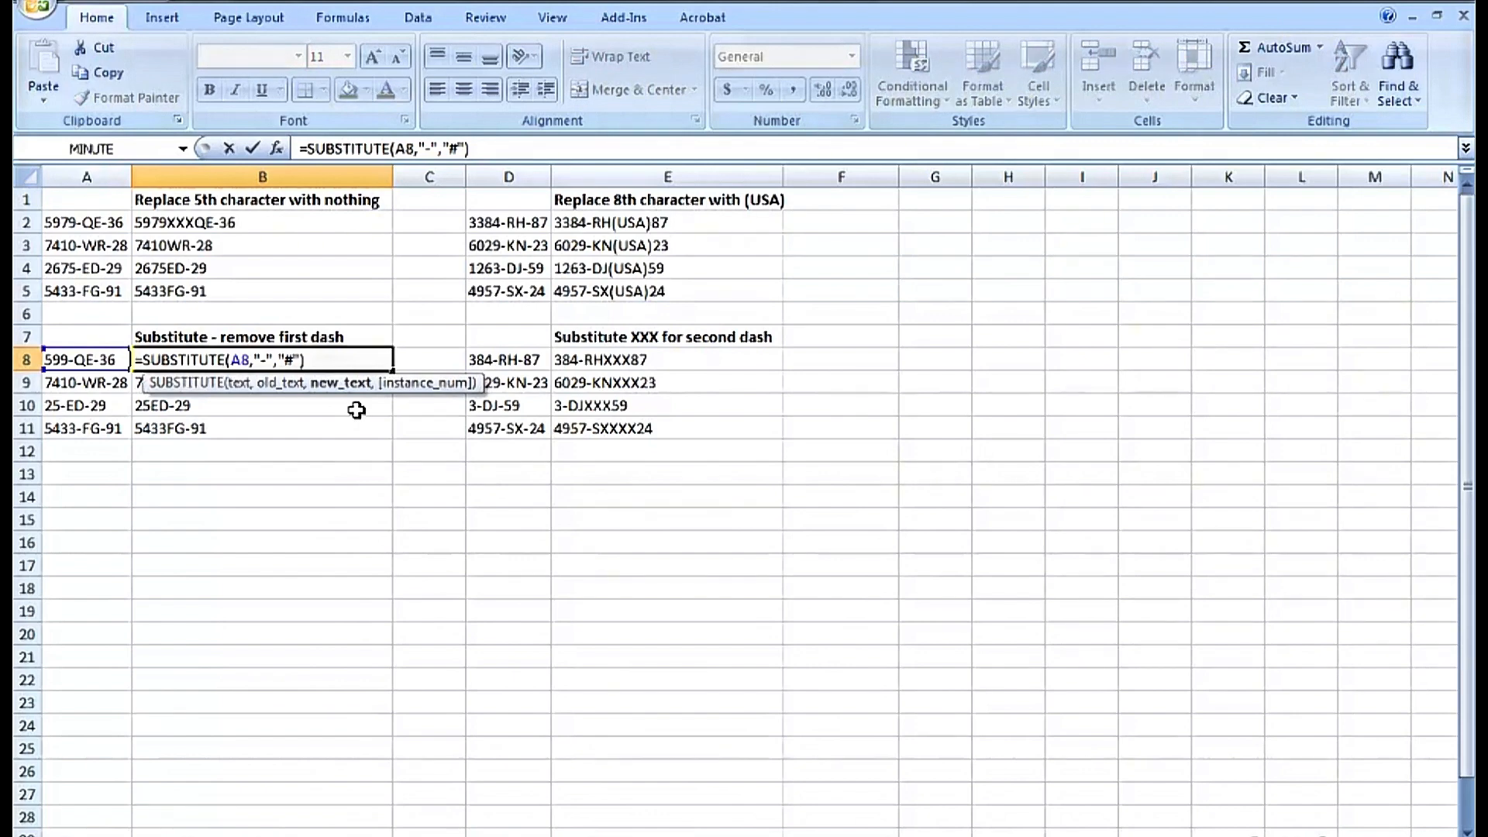
key("Left")
type(",")
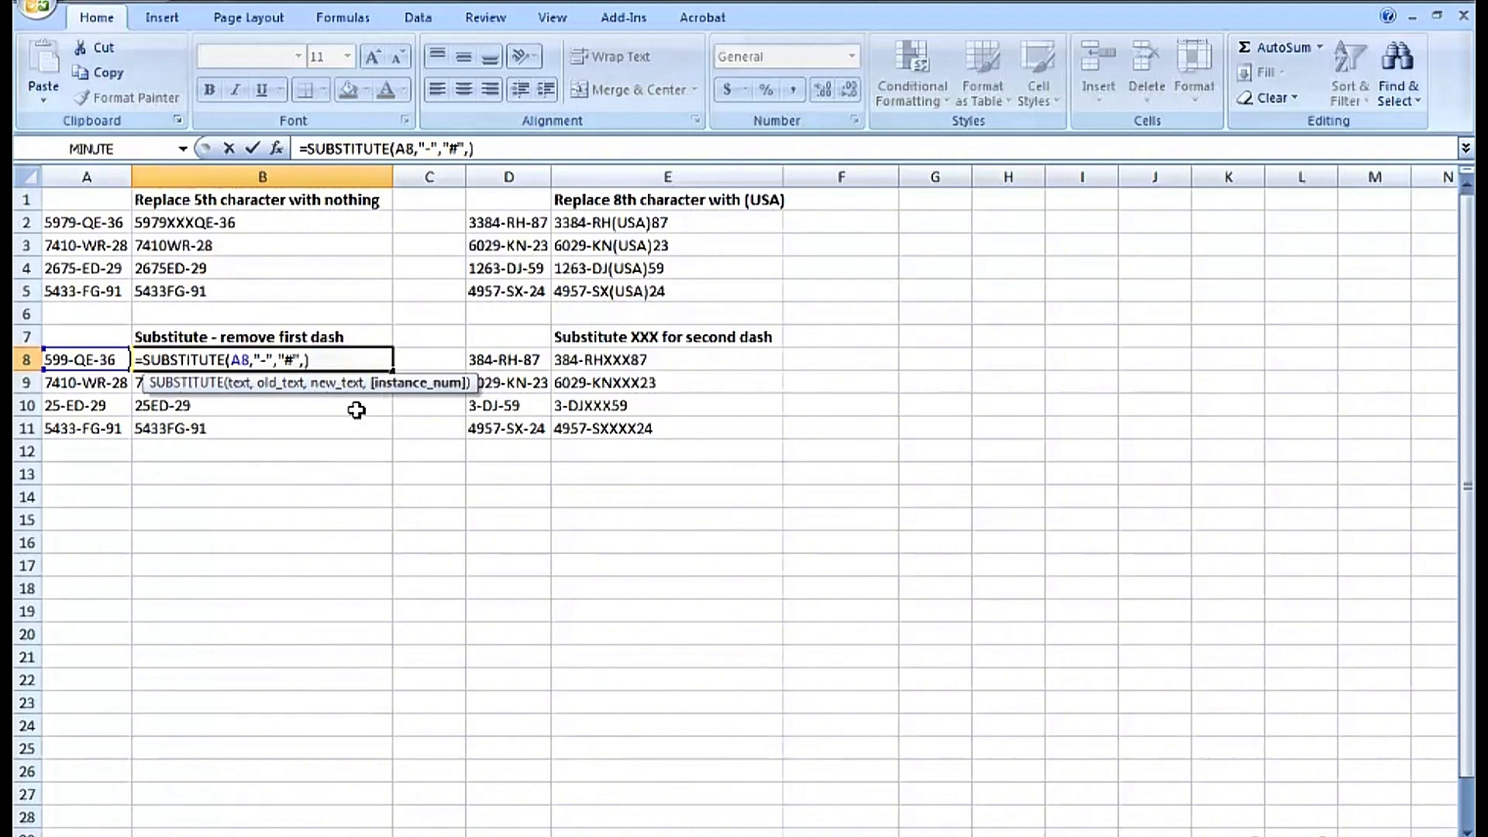
type("2")
key("ctrl+Return")
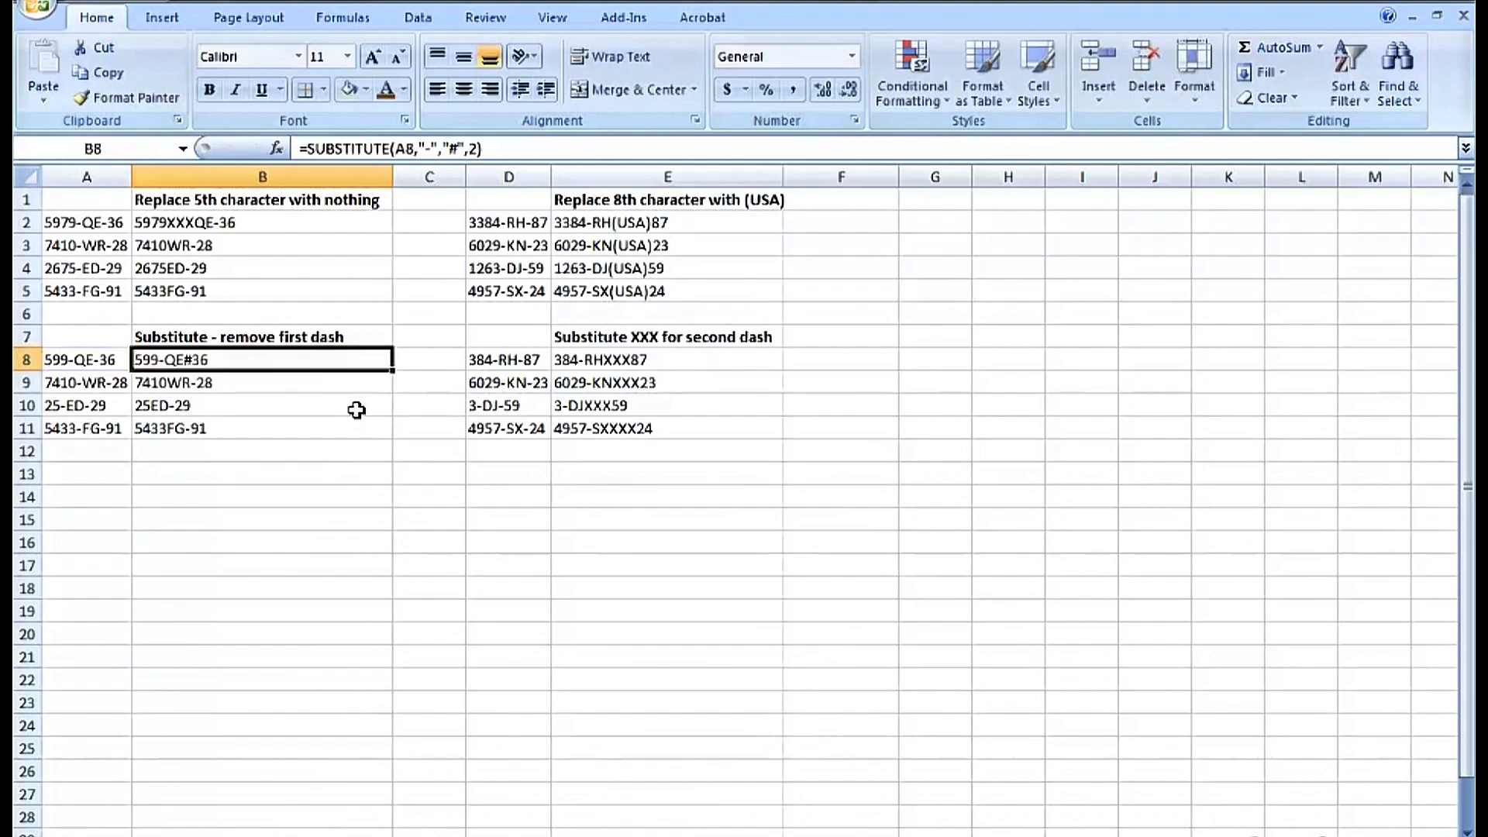
Enter =SUBSTITUTE(D8,"-","XXX",2) in cell E8 and fill the formula down through E11
left_click(603, 362)
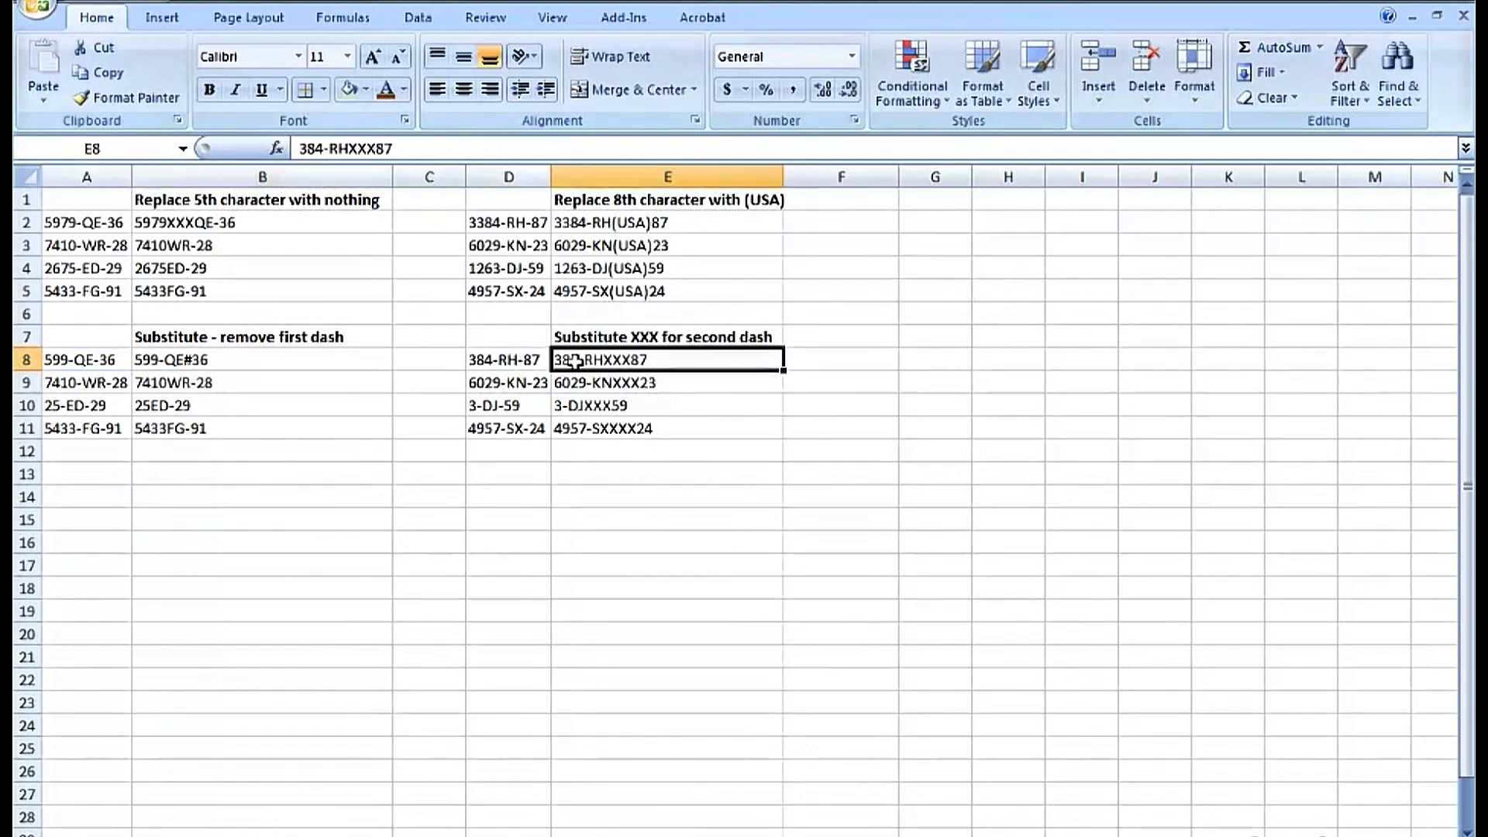
type("=substitu")
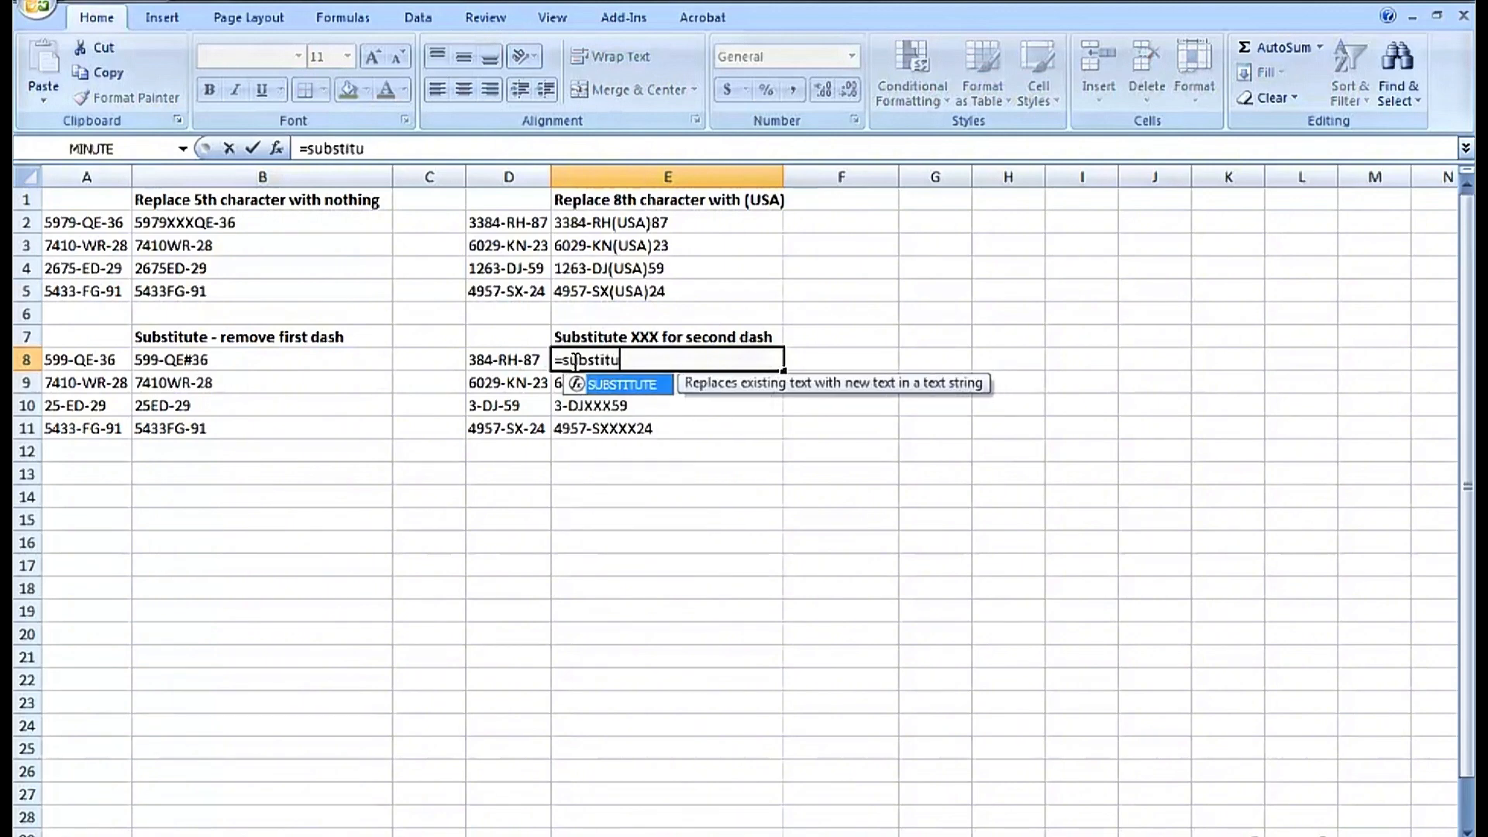
type("te(")
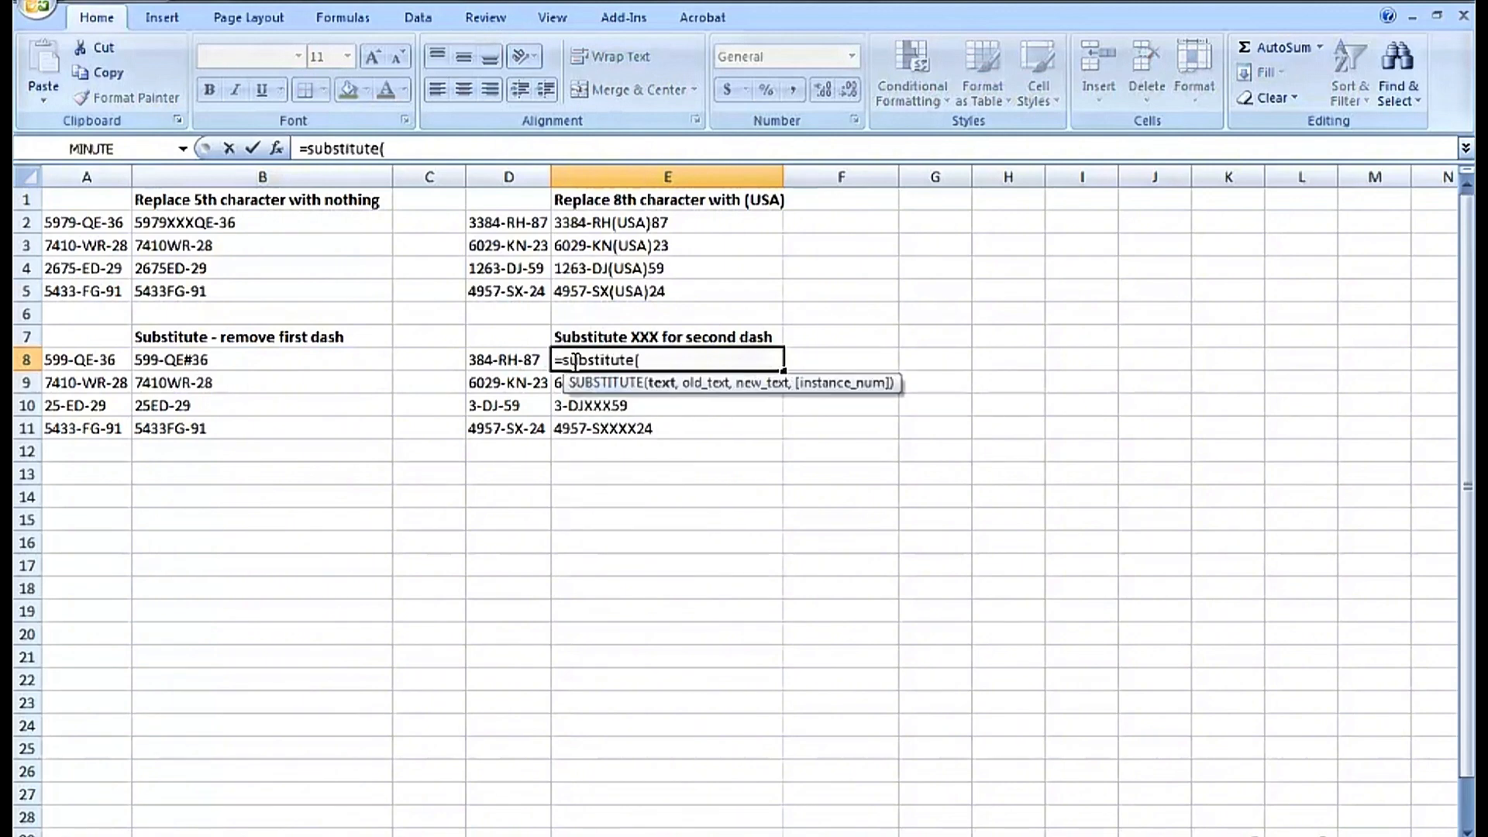
left_click(519, 359)
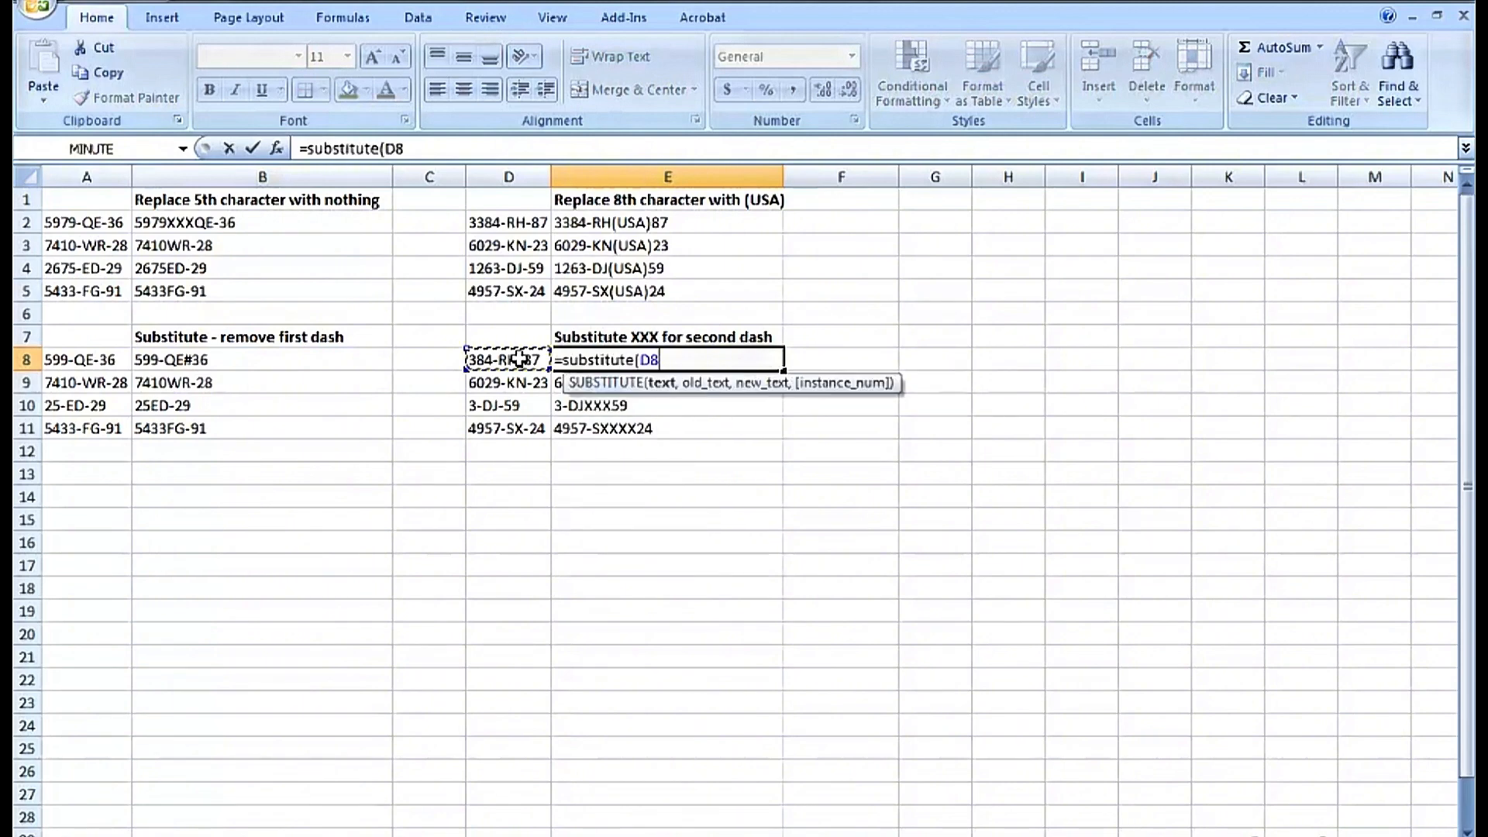
type(",\"-\"")
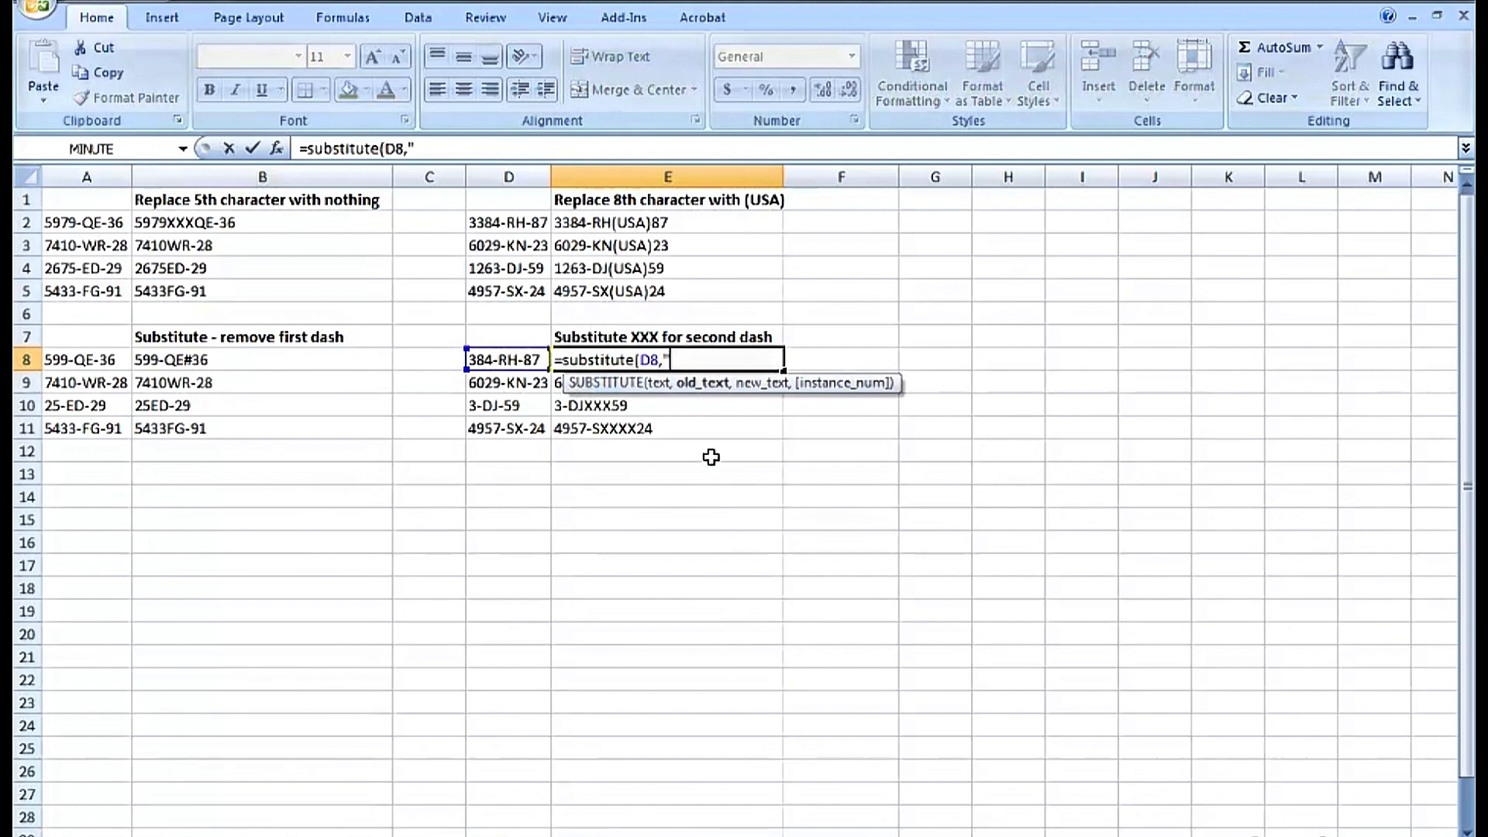
type(",\"")
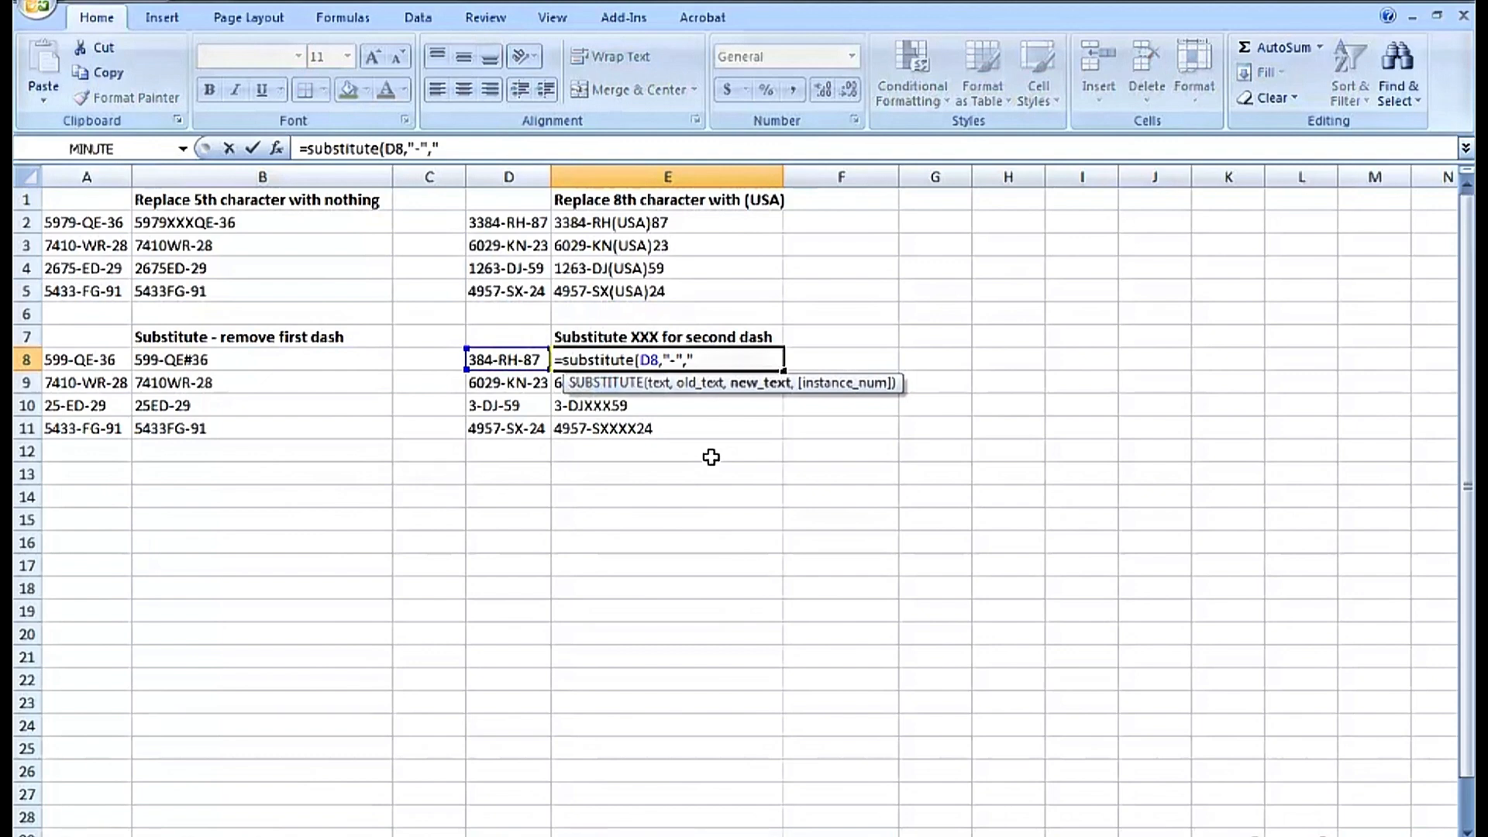
type("XXX\",2")
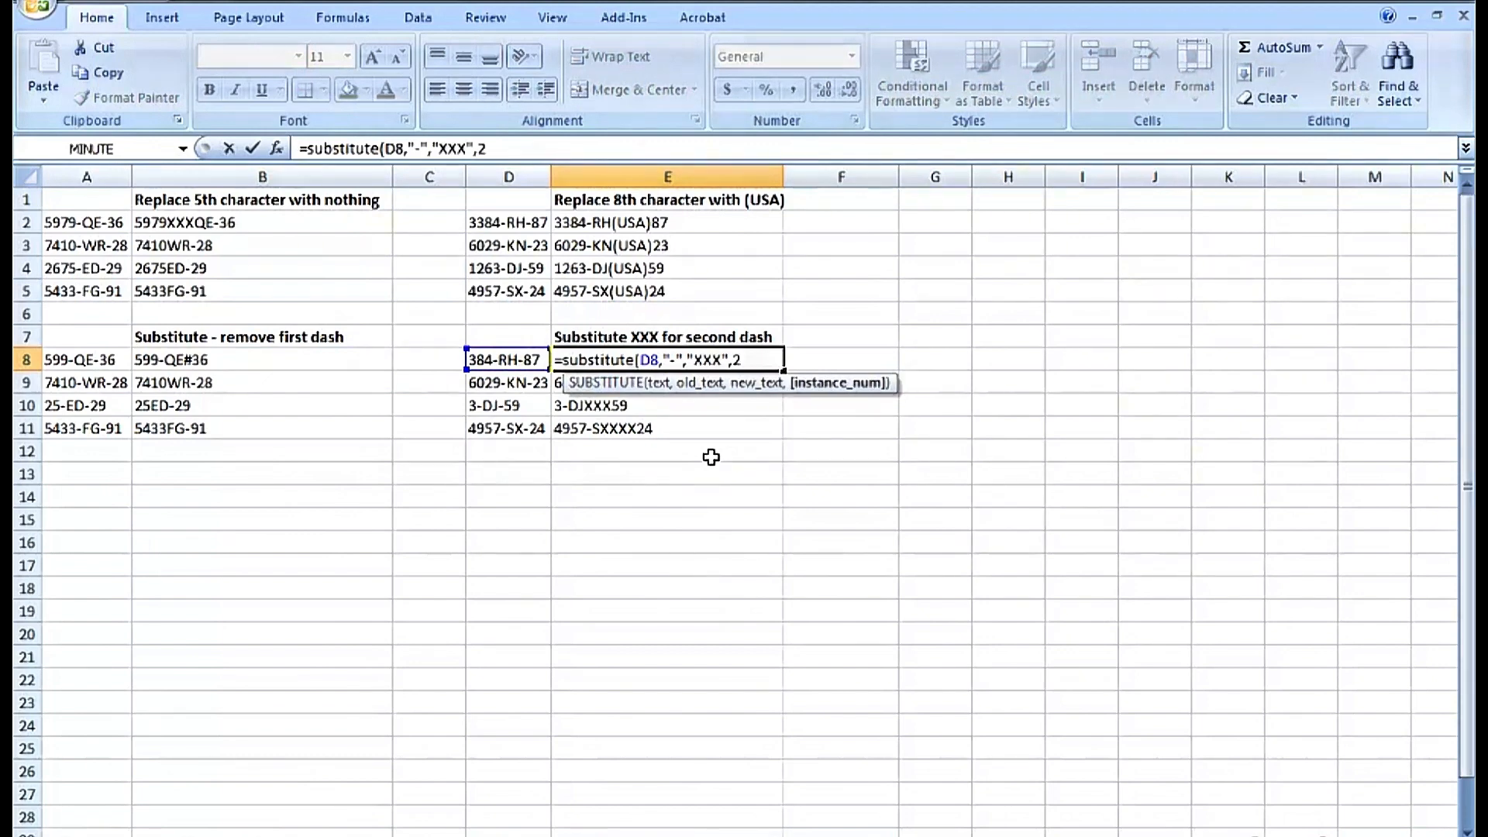
key("ctrl+Return")
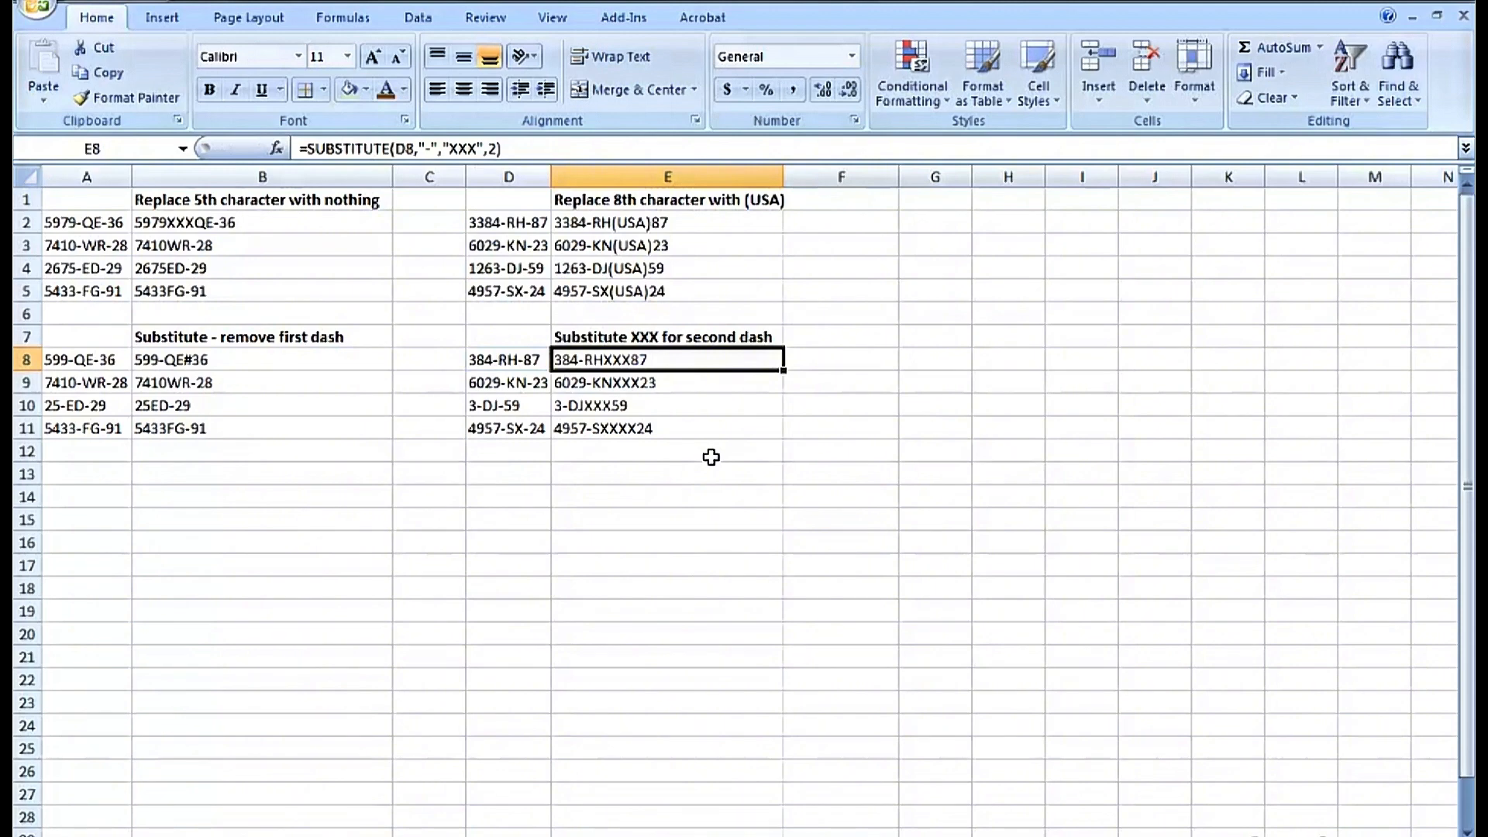
left_click_drag(785, 372, 783, 435)
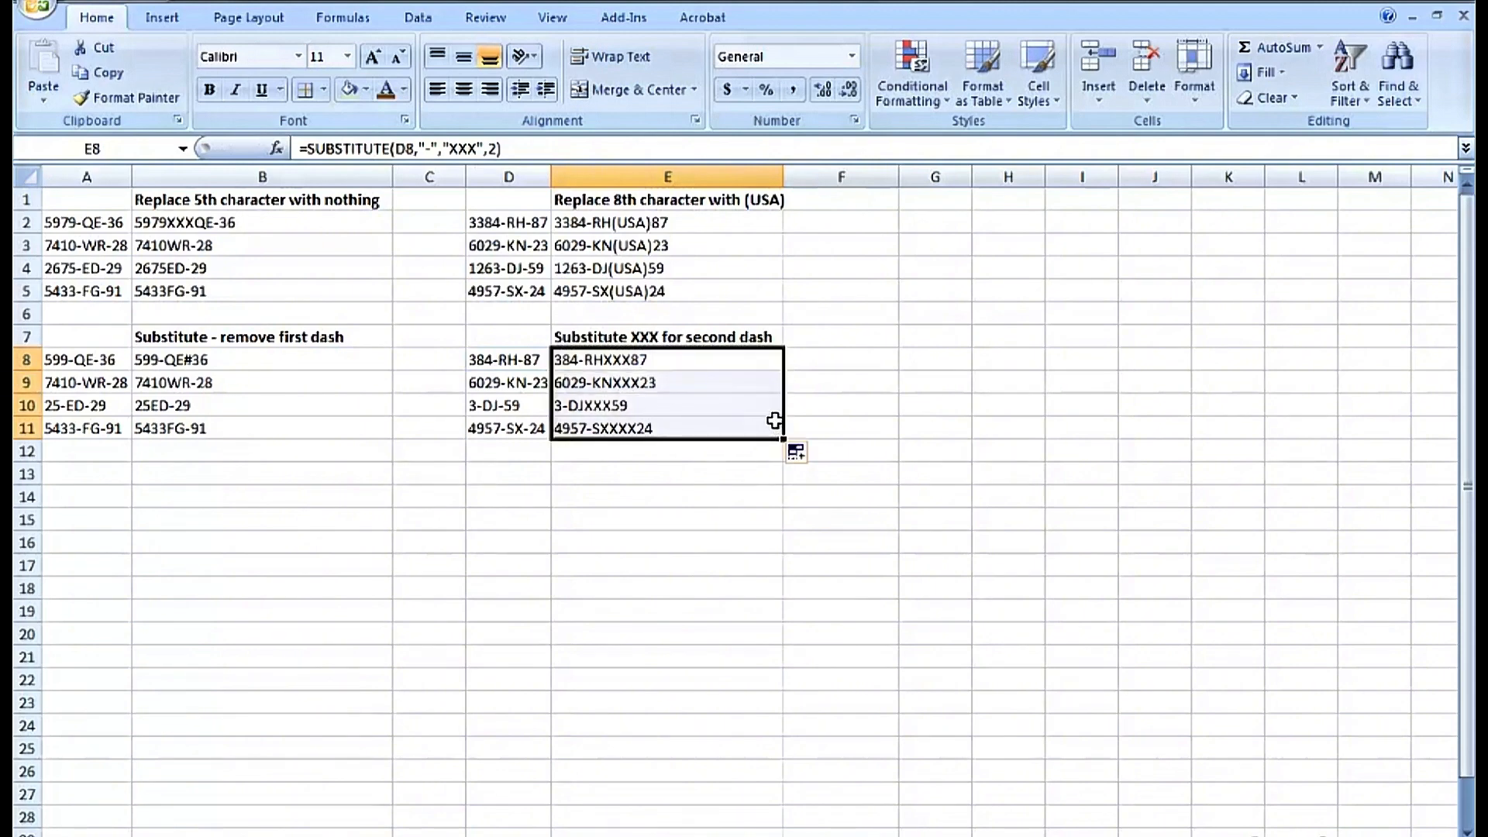